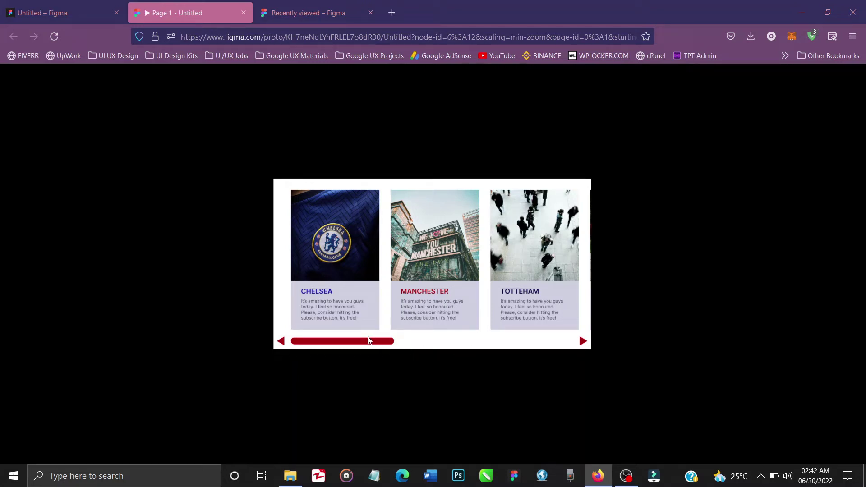
Scroll the six-card carousel left and right in the prototype preview.
{"action": "scroll", "coordinate": [434, 346], "scroll_direction": "right", "scroll_amount": 8}
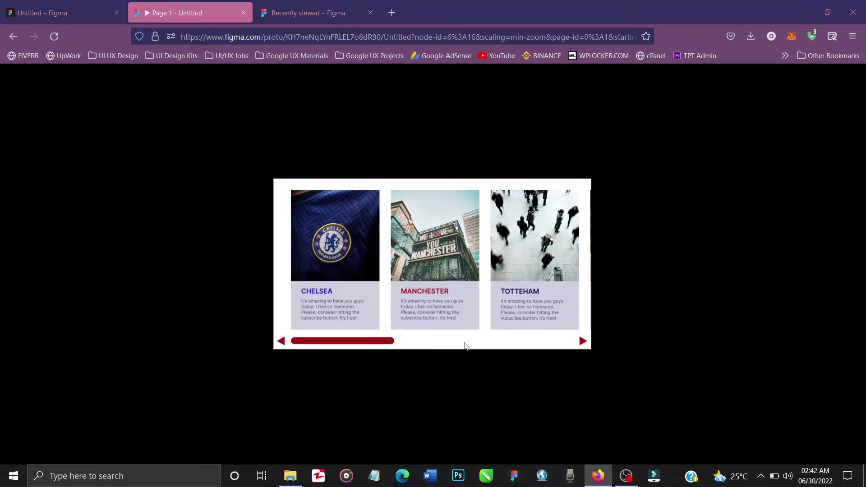
{"action": "scroll", "coordinate": [575, 347], "scroll_direction": "right", "scroll_amount": 2}
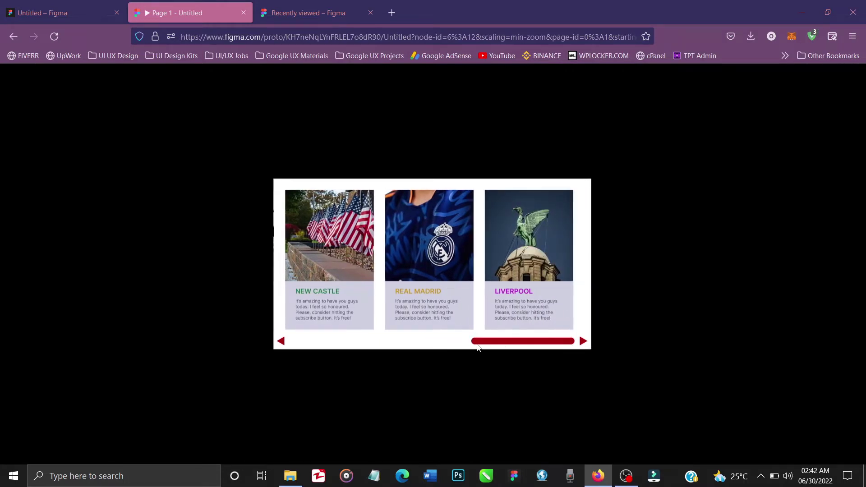
{"action": "scroll", "coordinate": [471, 347], "scroll_direction": "left", "scroll_amount": 7}
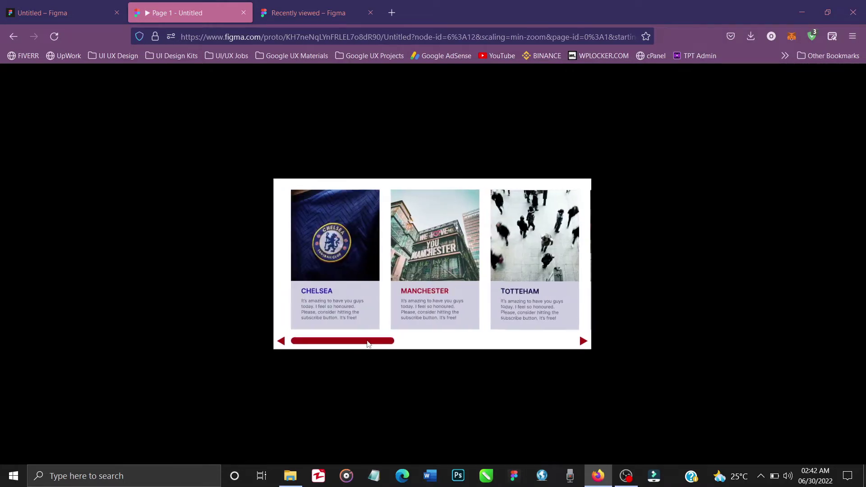
{"action": "scroll", "coordinate": [453, 349], "scroll_direction": "right", "scroll_amount": 2}
{"action": "scroll", "coordinate": [453, 349], "scroll_direction": "right", "scroll_amount": 4}
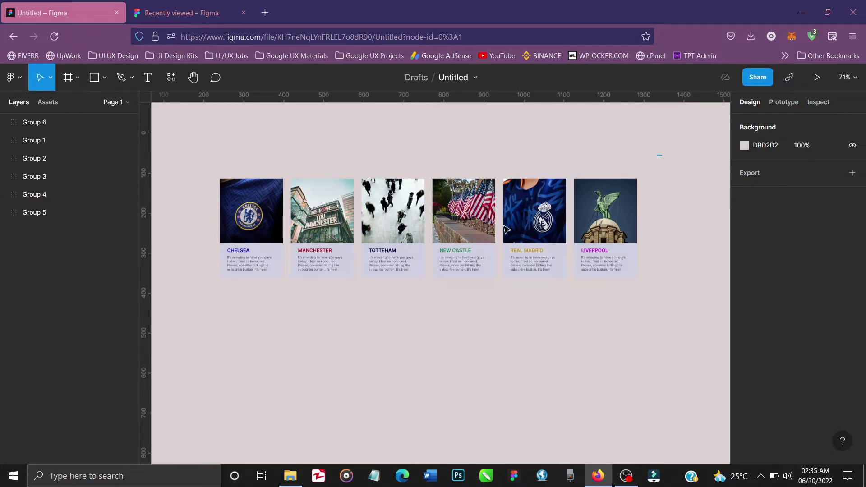
Select all six club card groups and wrap them in a 1042×248 Frame 1.
{"action": "left_click_drag", "start_coordinate": [662, 155], "coordinate": [569, 200]}
{"action": "left_click_drag", "start_coordinate": [258, 268], "coordinate": [232, 276]}
{"action": "right_click", "coordinate": [276, 206]}
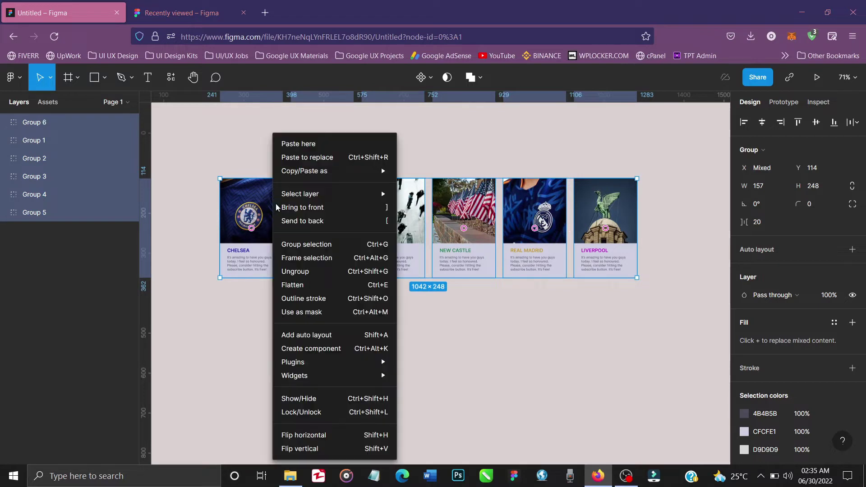
{"action": "left_click", "coordinate": [324, 256]}
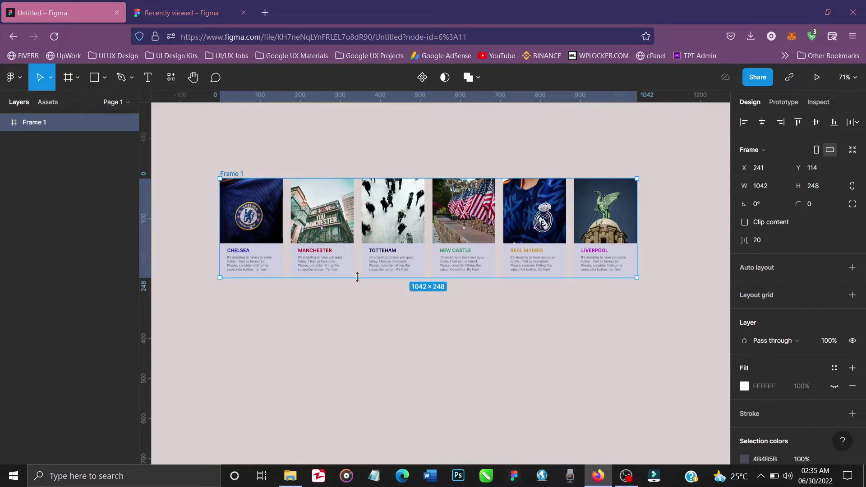
{"action": "scroll", "coordinate": [357, 277], "scroll_direction": "up", "scroll_amount": 2}
{"action": "scroll", "coordinate": [361, 283], "scroll_direction": "up", "scroll_amount": 2}
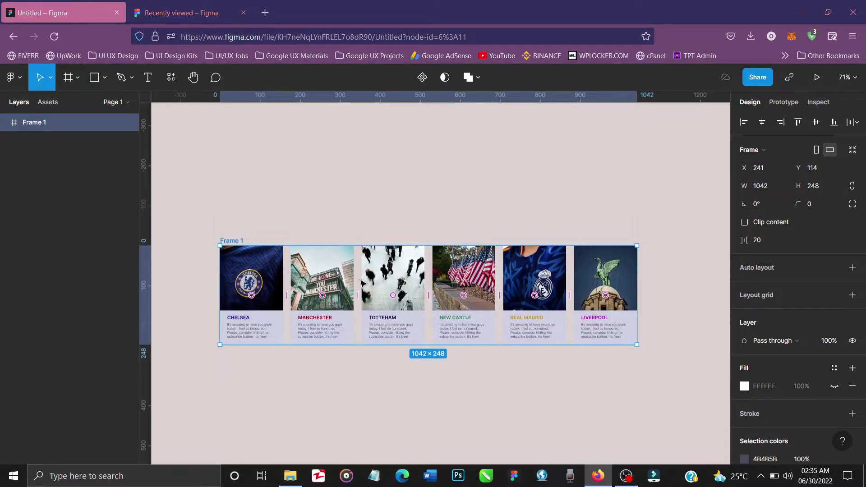
{"action": "scroll", "coordinate": [361, 283], "scroll_direction": "down", "scroll_amount": 2}
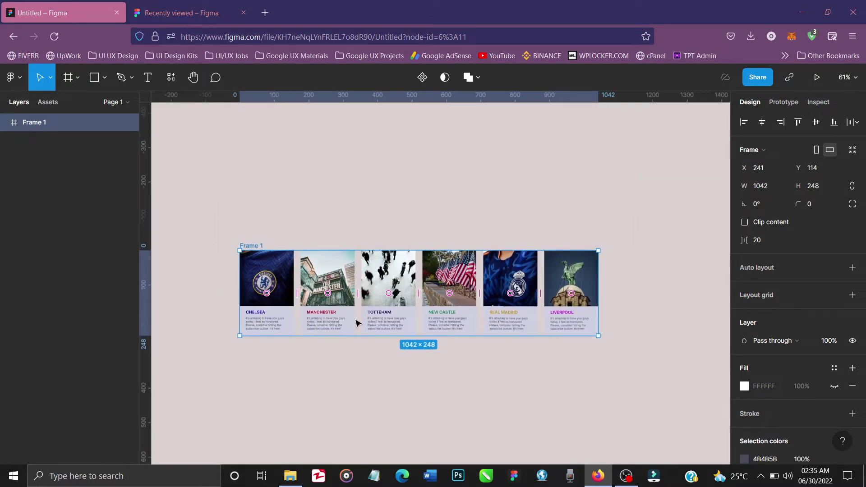
{"action": "scroll", "coordinate": [356, 323], "scroll_direction": "down", "scroll_amount": 4}
{"action": "left_click", "coordinate": [155, 197]}
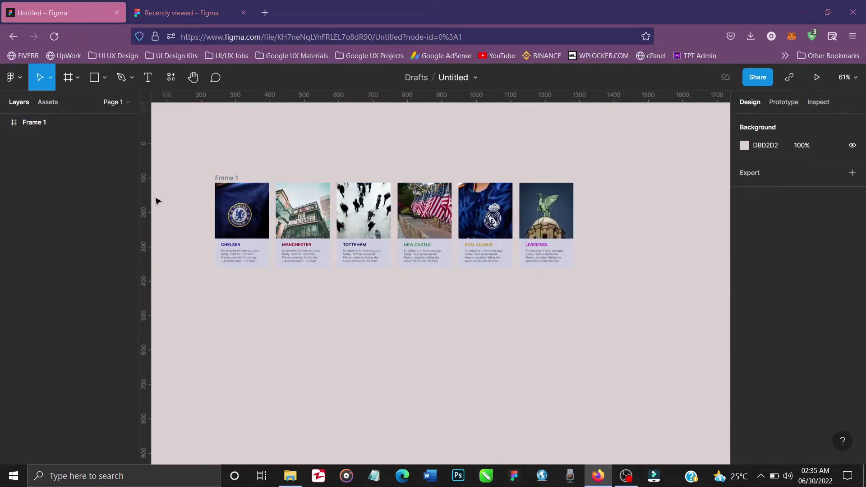
{"action": "left_click", "coordinate": [70, 84]}
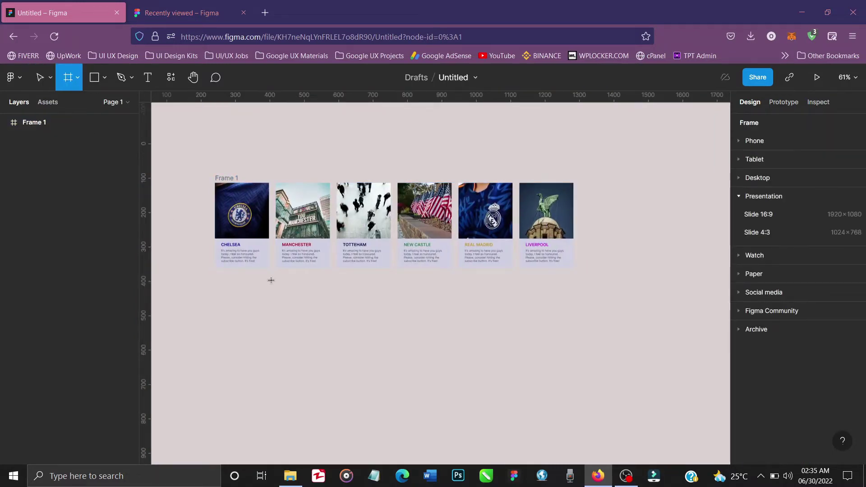
Draw a white 661×360 Frame 2 below the cards and nest Frame 1 inside it.
{"action": "scroll", "coordinate": [270, 280], "scroll_direction": "down", "scroll_amount": 5}
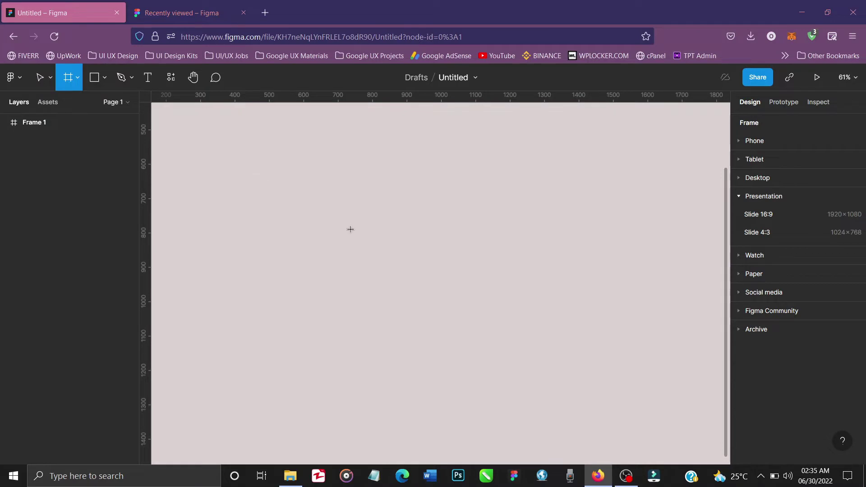
{"action": "mouse_move", "coordinate": [238, 175]}
{"action": "left_mouse_down"}
{"action": "mouse_move", "coordinate": [465, 285]}
{"action": "mouse_move", "coordinate": [466, 299]}
{"action": "left_mouse_up"}
{"action": "scroll", "coordinate": [383, 250], "scroll_direction": "up", "scroll_amount": 3}
{"action": "scroll", "coordinate": [383, 249], "scroll_direction": "left", "scroll_amount": 3}
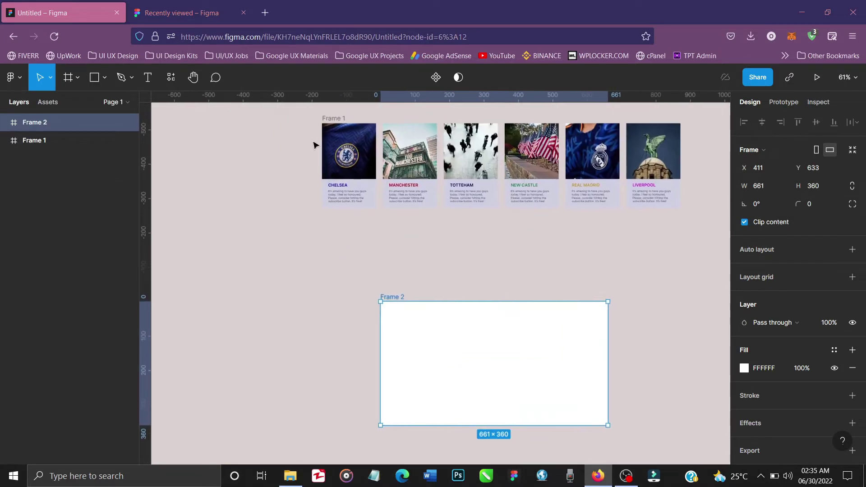
{"action": "left_click", "coordinate": [334, 119]}
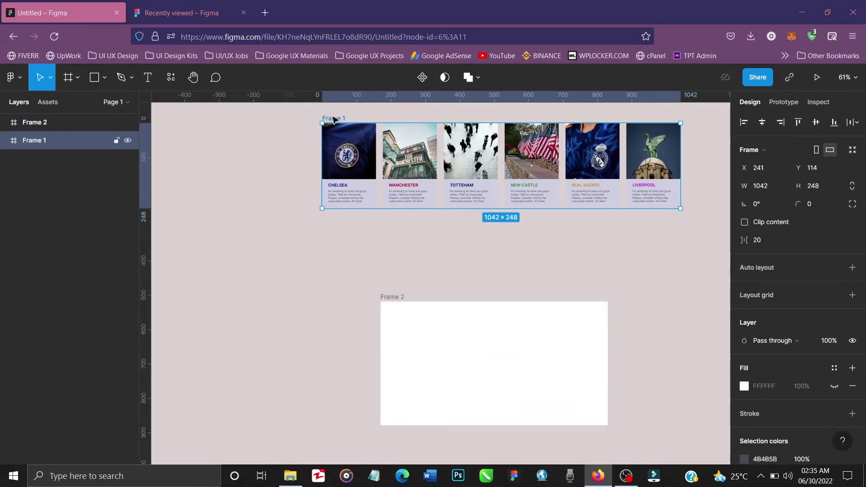
{"action": "left_click_drag", "start_coordinate": [334, 119], "coordinate": [401, 319]}
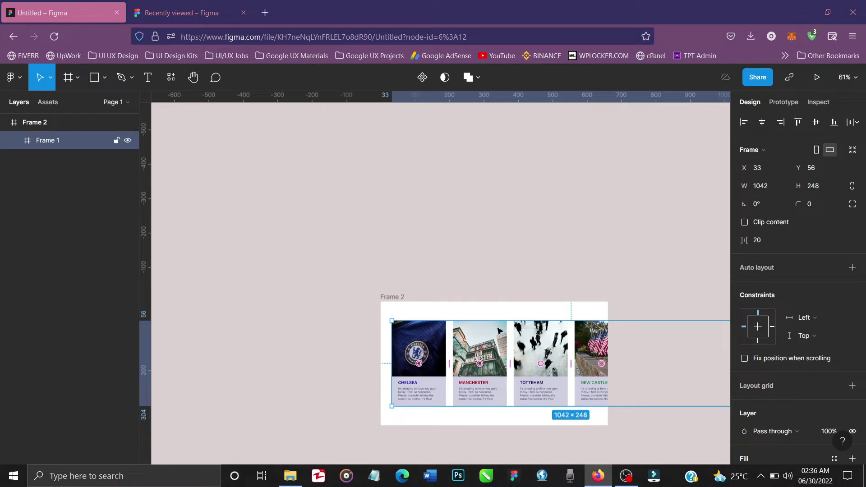
Resize Frame 2 to 564×303 so only Chelsea, Manchester and Tottenham show.
{"action": "left_click", "coordinate": [503, 315]}
{"action": "left_click", "coordinate": [401, 296]}
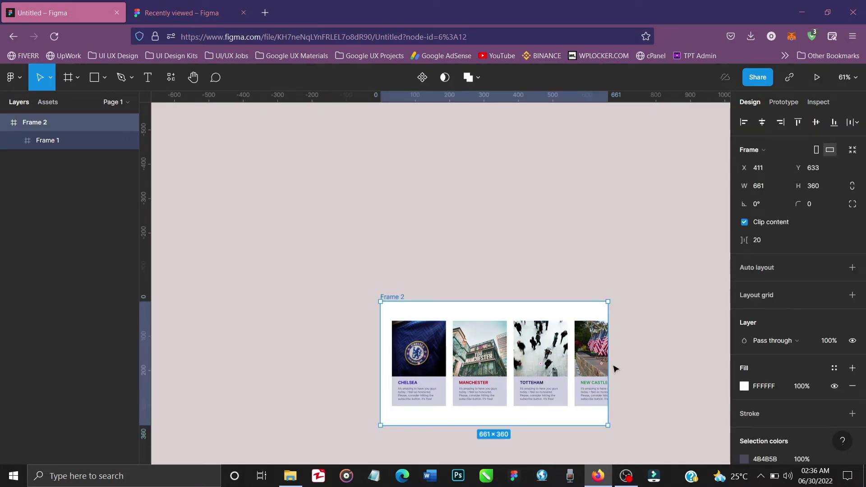
{"action": "left_click_drag", "start_coordinate": [607, 363], "coordinate": [574, 361]}
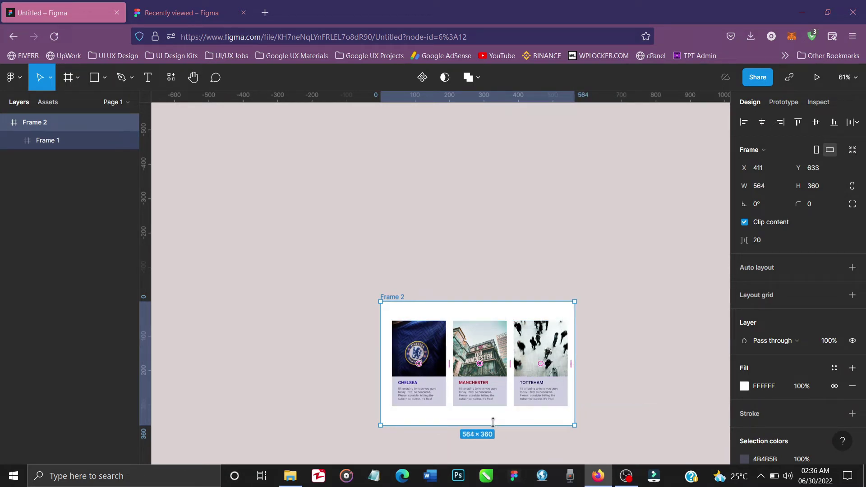
{"action": "left_click_drag", "start_coordinate": [493, 419], "coordinate": [507, 396]}
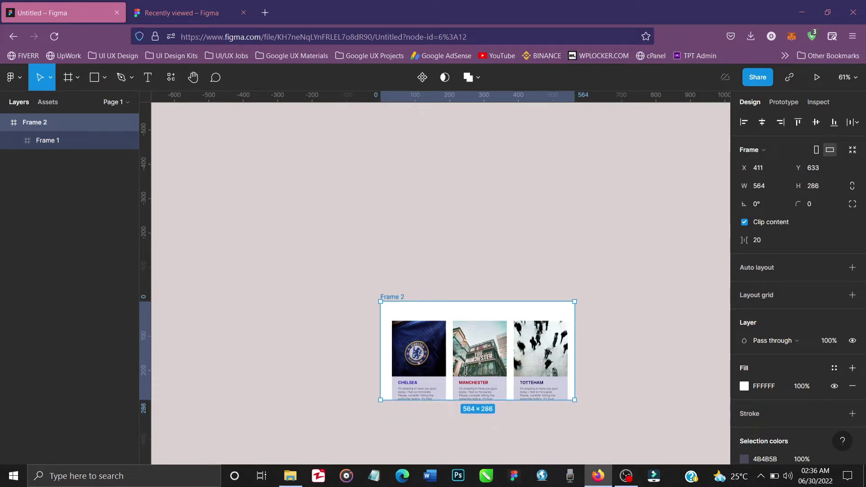
{"action": "left_click", "coordinate": [426, 337]}
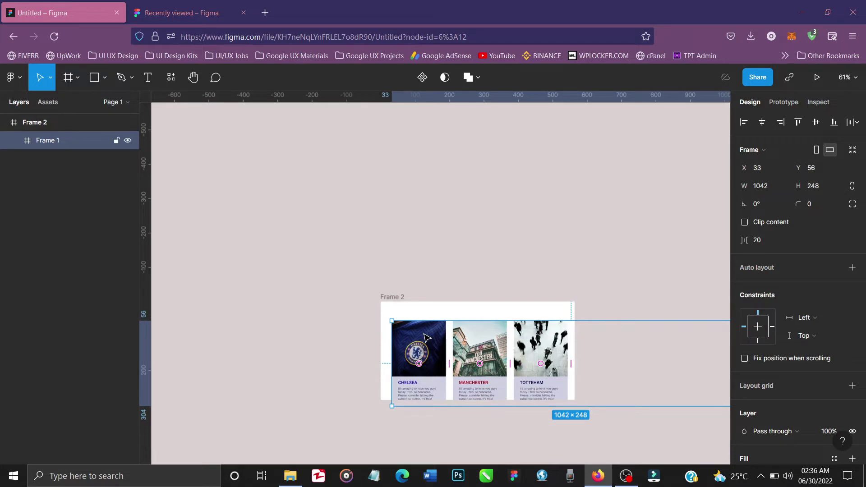
{"action": "key", "text": "shift+Up"}
{"action": "key", "text": "shift+Up"}
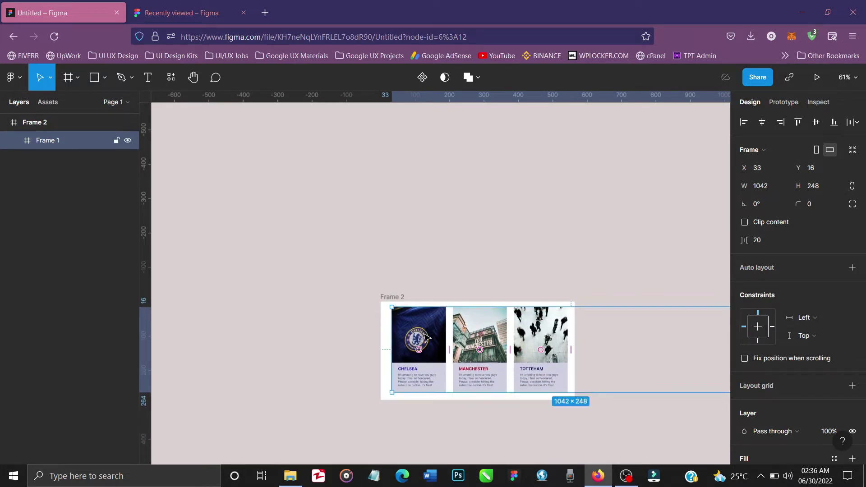
{"action": "left_click", "coordinate": [393, 297]}
{"action": "left_click_drag", "start_coordinate": [424, 296], "coordinate": [425, 290]}
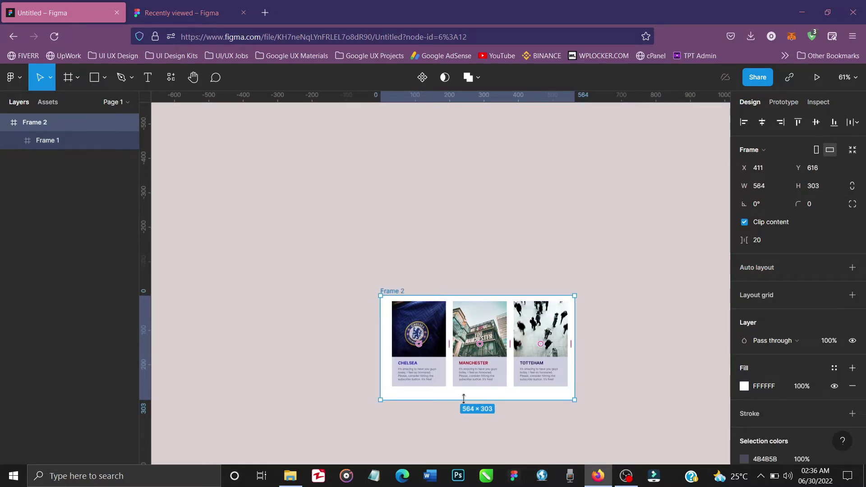
Nudge the card row inside Frame 2 to X 31, Y 20.
{"action": "left_click", "coordinate": [612, 416]}
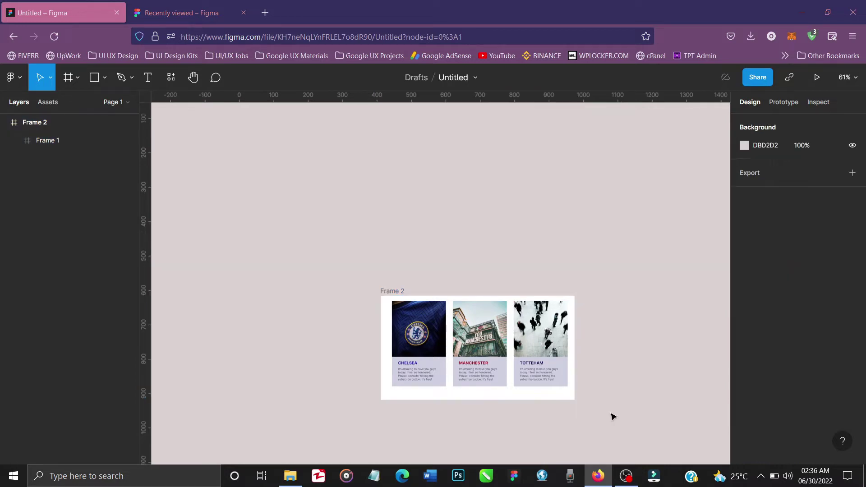
{"action": "left_click", "coordinate": [542, 366]}
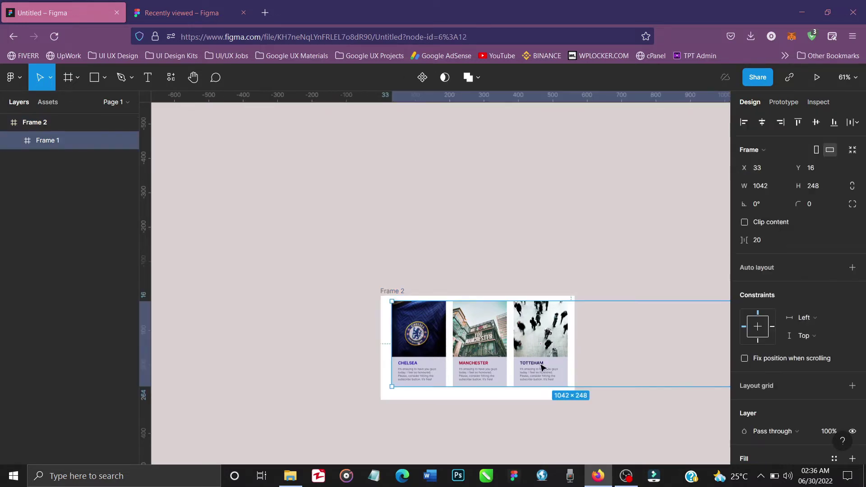
{"action": "key", "text": "Down"}
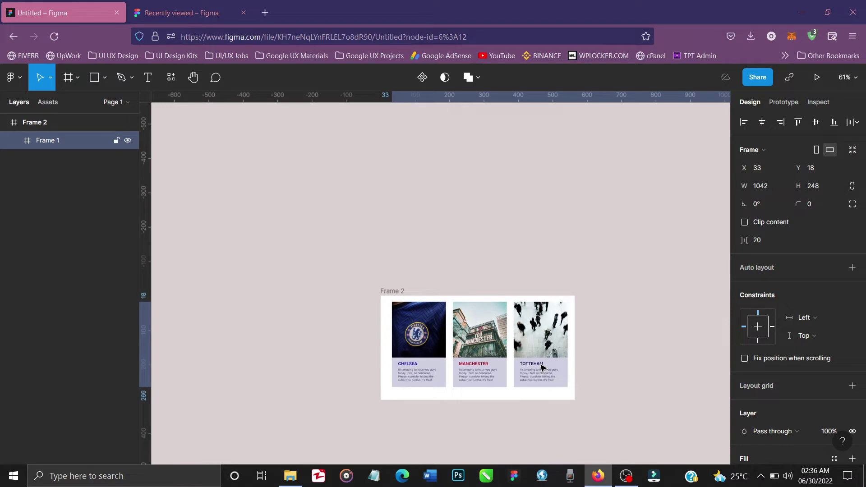
{"action": "key", "text": "Down"}
{"action": "key", "text": "Down"}
{"action": "key", "text": "Left"}
{"action": "key", "text": "Left"}
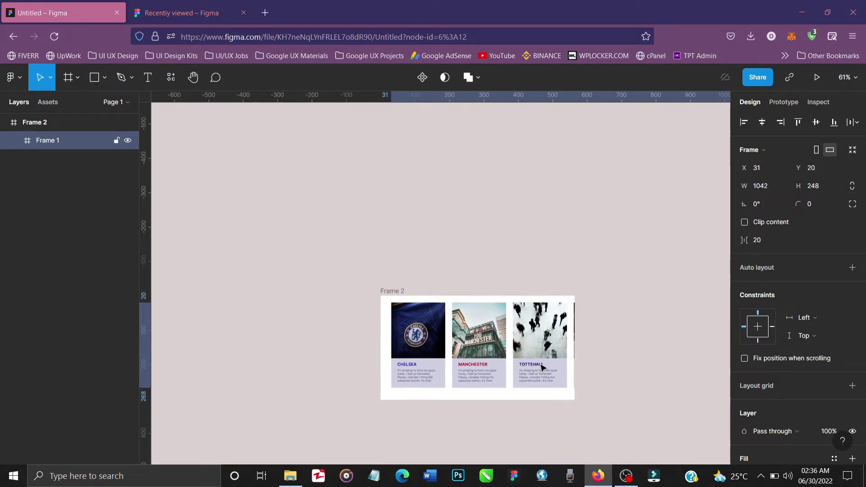
{"action": "left_click", "coordinate": [576, 432]}
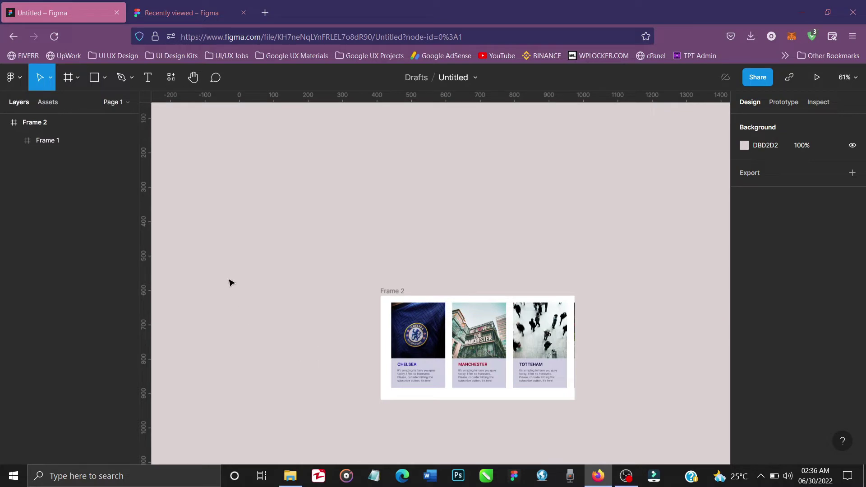
Draw a small triangle polygon, rotate it 90° and fill it dark navy 06054C.
{"action": "left_click", "coordinate": [107, 79]}
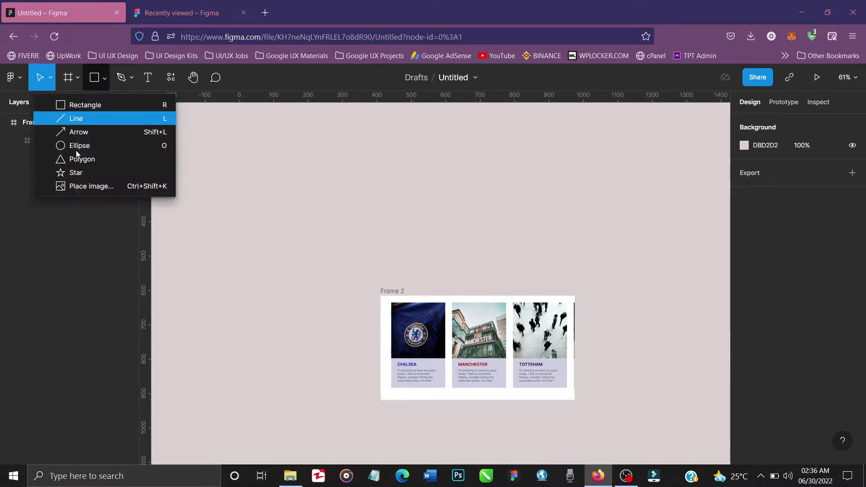
{"action": "left_click", "coordinate": [83, 160]}
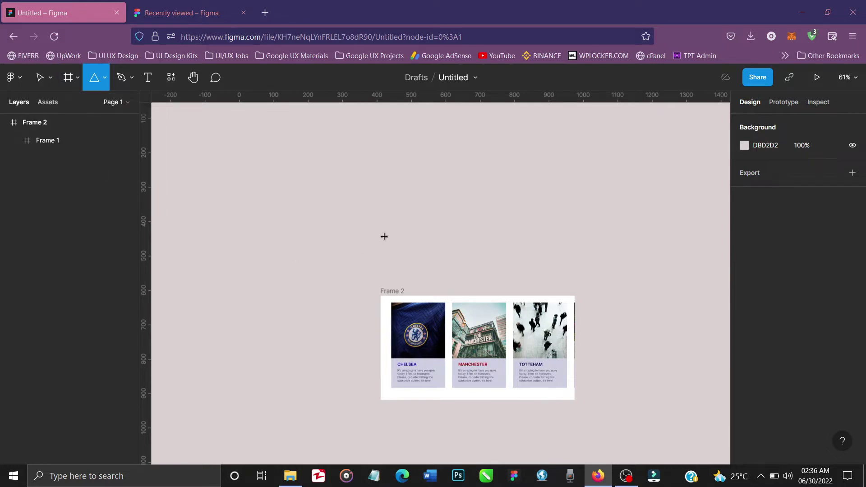
{"action": "left_click_drag", "start_coordinate": [391, 242], "coordinate": [394, 247]}
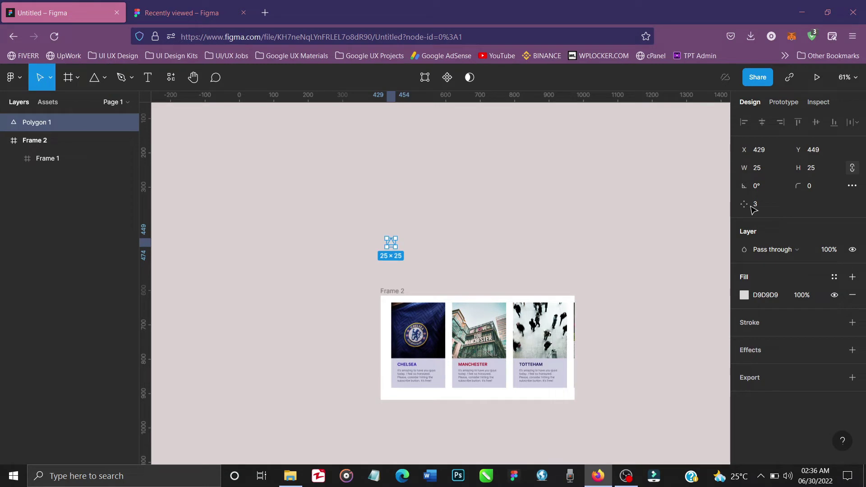
{"action": "left_click", "coordinate": [761, 188]}
{"action": "key", "text": "Return"}
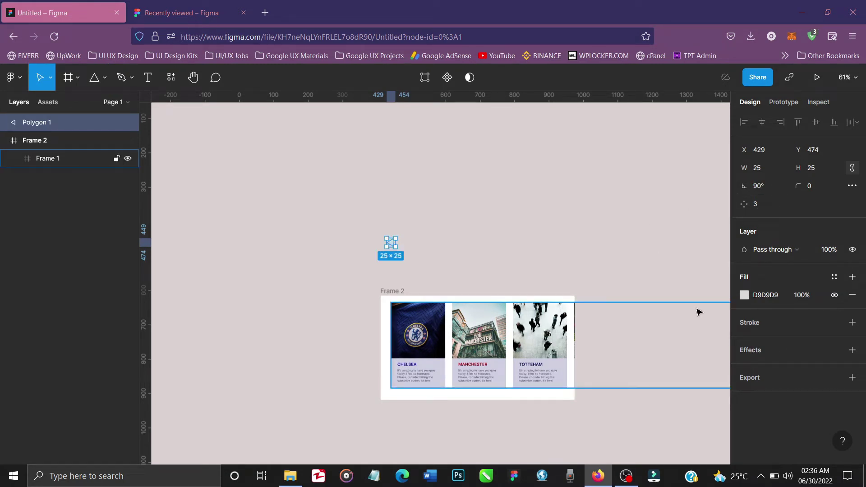
{"action": "left_click", "coordinate": [745, 295]}
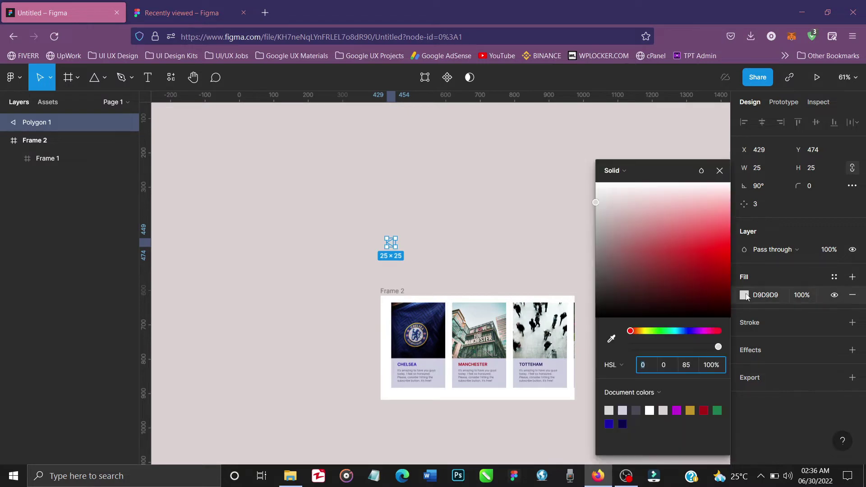
{"action": "left_click", "coordinate": [624, 423]}
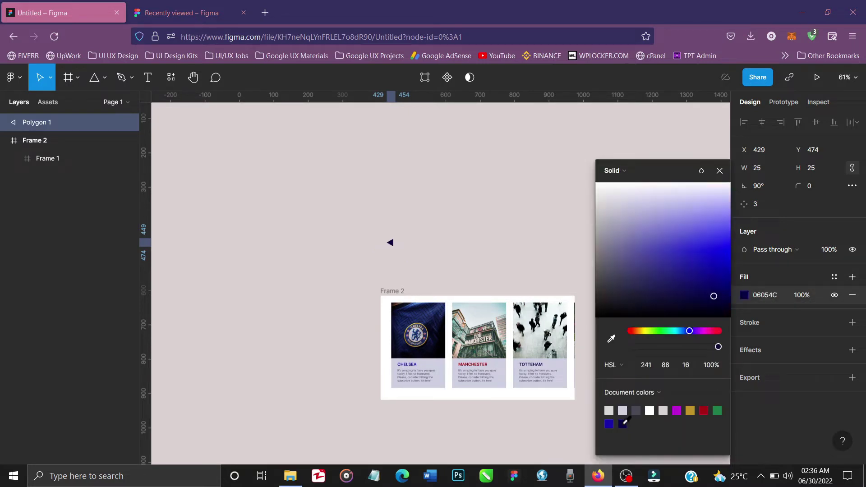
{"action": "left_click", "coordinate": [720, 172]}
Resize the triangle to 18×18 and move it to Frame 2's bottom-left corner.
{"action": "scroll", "coordinate": [441, 335], "scroll_direction": "up", "scroll_amount": 5}
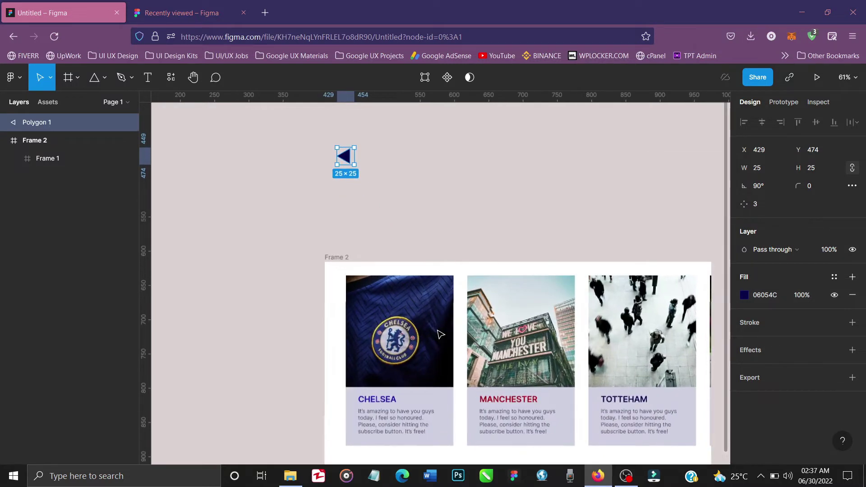
{"action": "scroll", "coordinate": [441, 334], "scroll_direction": "down", "scroll_amount": 2}
{"action": "key", "text": "shift+Down"}
{"action": "key", "text": "shift+Down"}
{"action": "key", "text": "shift+Down"}
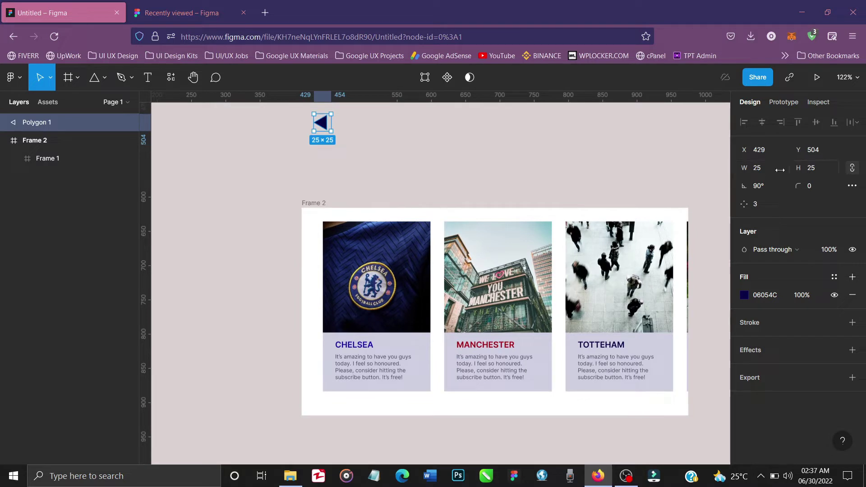
{"action": "left_click", "coordinate": [767, 172]}
{"action": "type", "text": "20"}
{"action": "key", "text": "Return"}
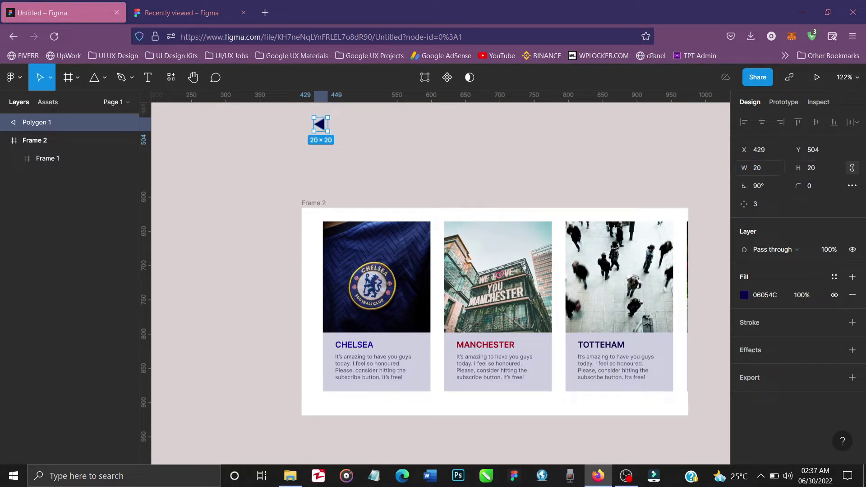
{"action": "left_click", "coordinate": [767, 170]}
{"action": "type", "text": "18"}
{"action": "key", "text": "Return"}
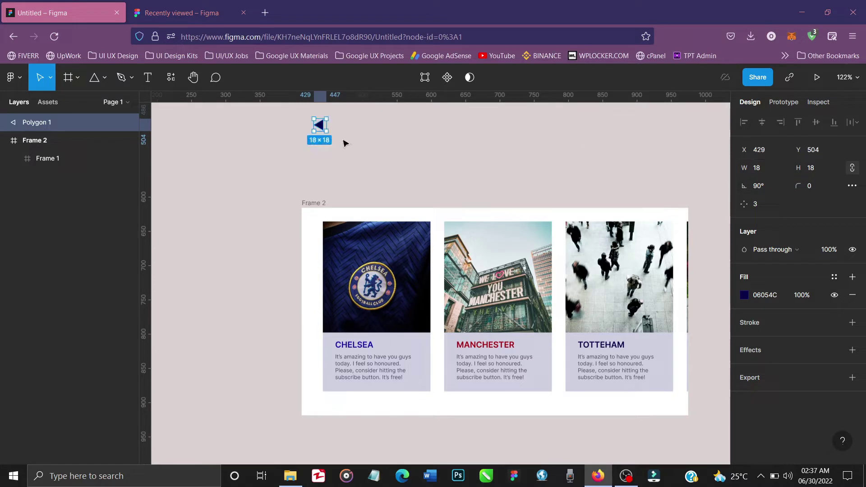
{"action": "left_click_drag", "start_coordinate": [321, 130], "coordinate": [314, 409]}
Duplicate the arrow, rotate the copy to -90° and place it at Frame 2's bottom-right, X 557.
{"action": "key", "text": "ctrl+d"}
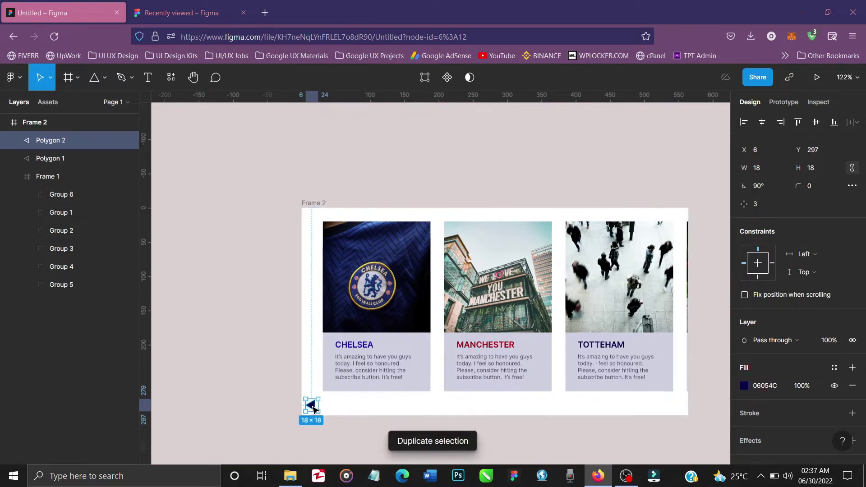
{"action": "key", "text": "shift+Right"}
{"action": "key", "text": "shift+Right"}
{"action": "key", "text": "shift+Right"}
{"action": "key", "text": "shift+Right"}
{"action": "key", "text": "shift+Right"}
{"action": "key", "text": "shift+Right"}
{"action": "key", "text": "shift+Right"}
{"action": "key", "text": "shift+Right"}
{"action": "key", "text": "shift+Right"}
{"action": "key", "text": "shift+Right"}
{"action": "key", "text": "shift+Right"}
{"action": "key", "text": "shift+Right"}
{"action": "key", "text": "shift+Right"}
{"action": "key", "text": "shift+Right"}
{"action": "key", "text": "shift+Right"}
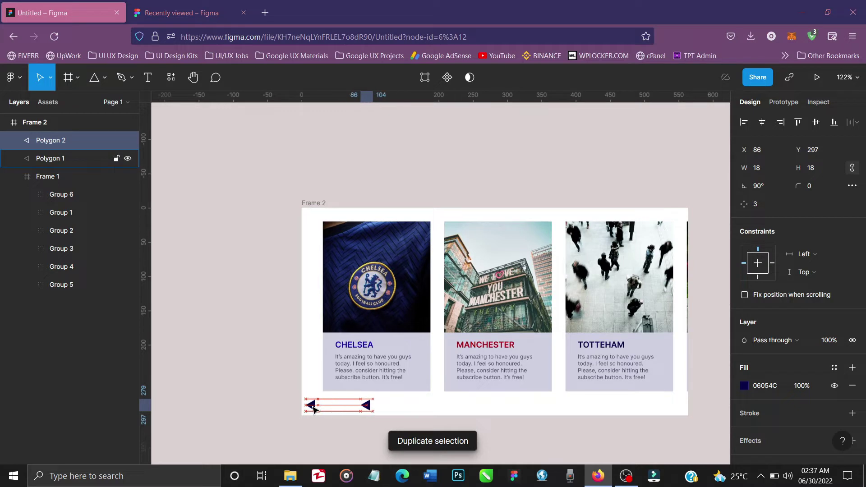
{"action": "key", "text": "shift+Right"}
{"action": "key", "text": "shift+Right"}
{"action": "key", "text": "shift+Right"}
{"action": "key", "text": "shift+Right"}
{"action": "key", "text": "shift+Right"}
{"action": "key", "text": "shift+Right"}
{"action": "key", "text": "shift+Right"}
{"action": "key", "text": "shift+Right"}
{"action": "key", "text": "shift+Right"}
{"action": "key", "text": "shift+Right"}
{"action": "key", "text": "shift+Right"}
{"action": "key", "text": "shift+Right"}
{"action": "key", "text": "shift+Right"}
{"action": "key", "text": "shift+Right"}
{"action": "key", "text": "shift+Right"}
{"action": "key", "text": "shift+Right"}
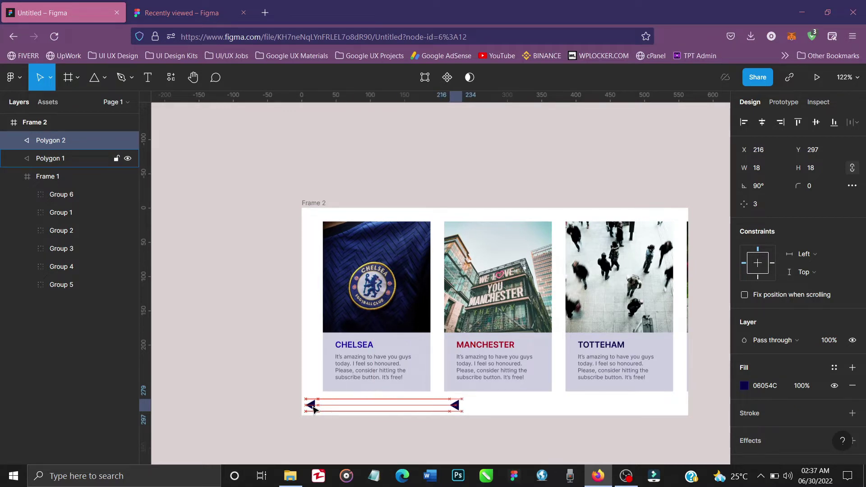
{"action": "key", "text": "shift+Right"}
{"action": "key", "text": "shift+Right"}
{"action": "key", "text": "shift+Right"}
{"action": "key", "text": "shift+Right"}
{"action": "key", "text": "shift+Right"}
{"action": "key", "text": "shift+Right"}
{"action": "key", "text": "shift+Right"}
{"action": "key", "text": "shift+Right"}
{"action": "key", "text": "shift+Right"}
{"action": "key", "text": "shift+Right"}
{"action": "key", "text": "shift+Right"}
{"action": "key", "text": "shift+Right"}
{"action": "key", "text": "shift+Right"}
{"action": "key", "text": "shift+Right"}
{"action": "key", "text": "shift+Right"}
{"action": "key", "text": "shift+Right"}
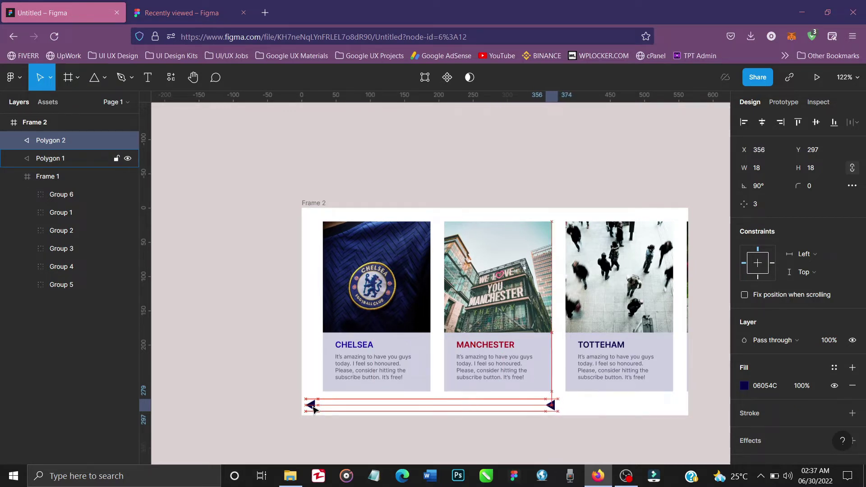
{"action": "key", "text": "shift+Right"}
{"action": "key", "text": "shift+Right"}
{"action": "key", "text": "shift+Right"}
{"action": "key", "text": "shift+Right"}
{"action": "key", "text": "shift+Right"}
{"action": "key", "text": "shift+Right"}
{"action": "key", "text": "shift+Right"}
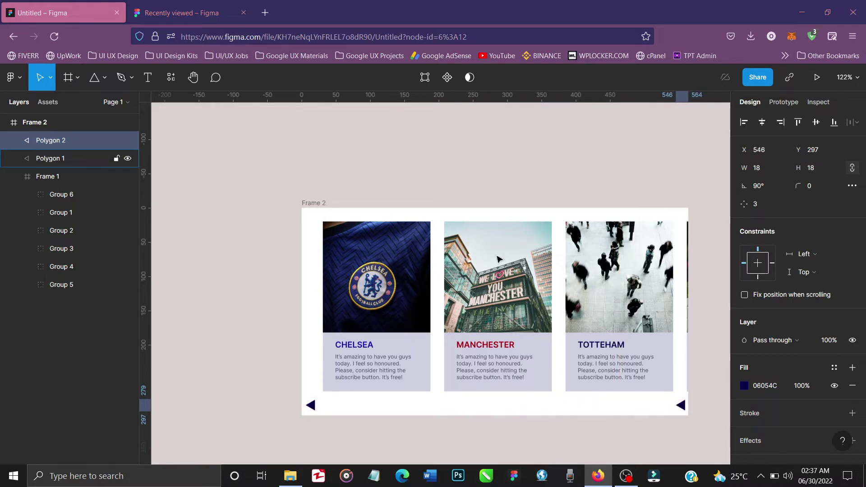
{"action": "left_click", "coordinate": [763, 188]}
{"action": "type", "text": "180"}
{"action": "key", "text": "Return"}
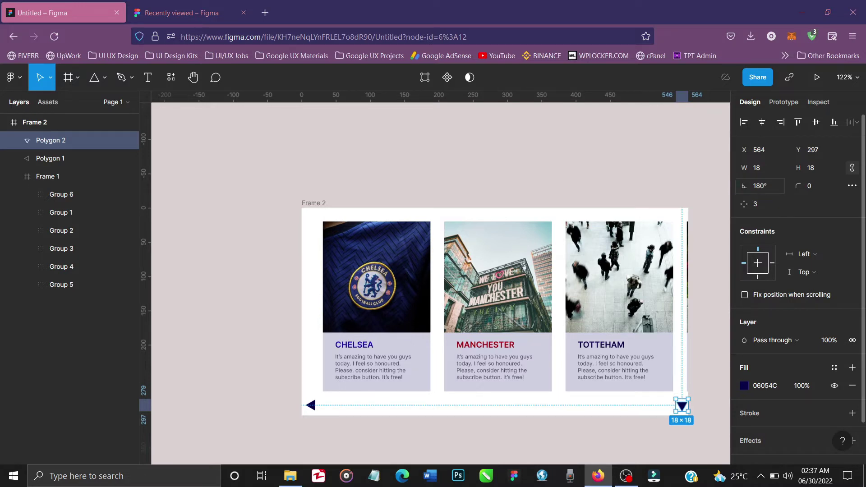
{"action": "left_click", "coordinate": [770, 188]}
{"action": "type", "text": "-90"}
{"action": "key", "text": "Return"}
{"action": "left_click_drag", "start_coordinate": [682, 406], "coordinate": [679, 406]}
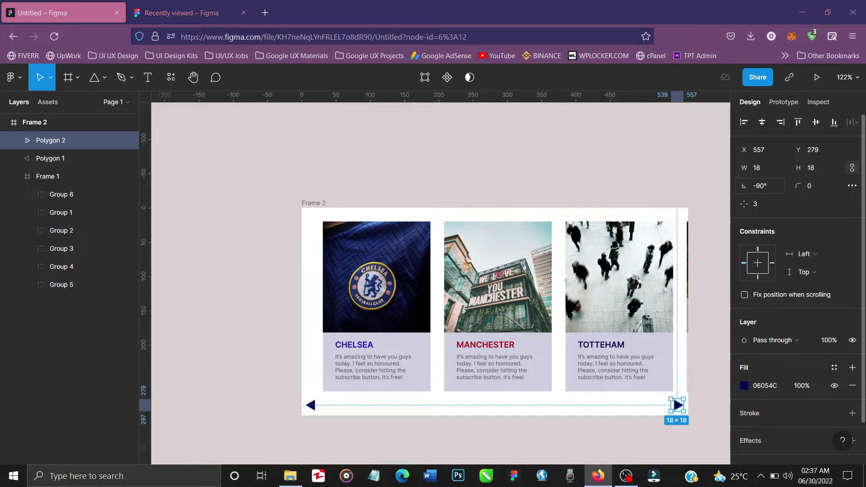
Draw a thin 183×12 rectangle between the two arrows.
{"action": "scroll", "coordinate": [717, 340], "scroll_direction": "up", "scroll_amount": 2}
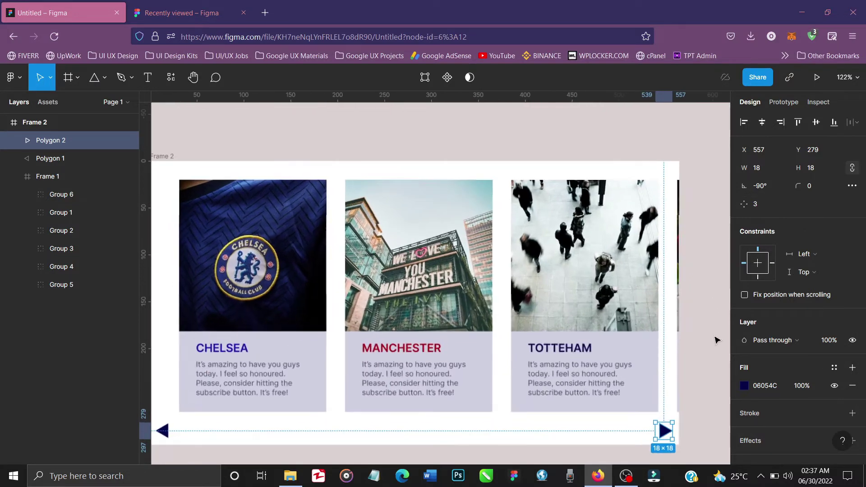
{"action": "scroll", "coordinate": [496, 406], "scroll_direction": "down", "scroll_amount": 2}
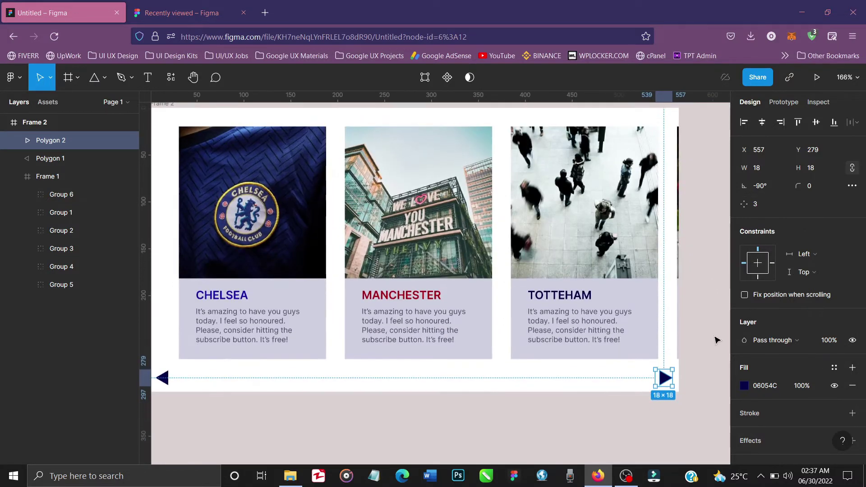
{"action": "left_click", "coordinate": [403, 442]}
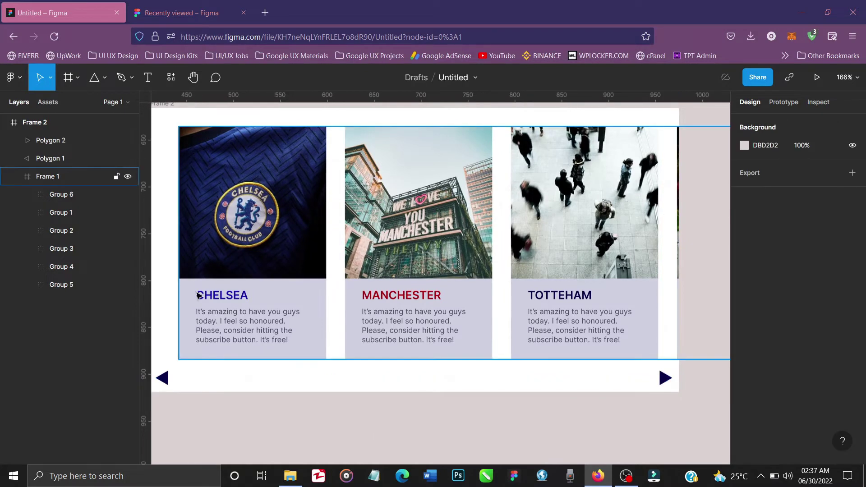
{"action": "left_click", "coordinate": [104, 80]}
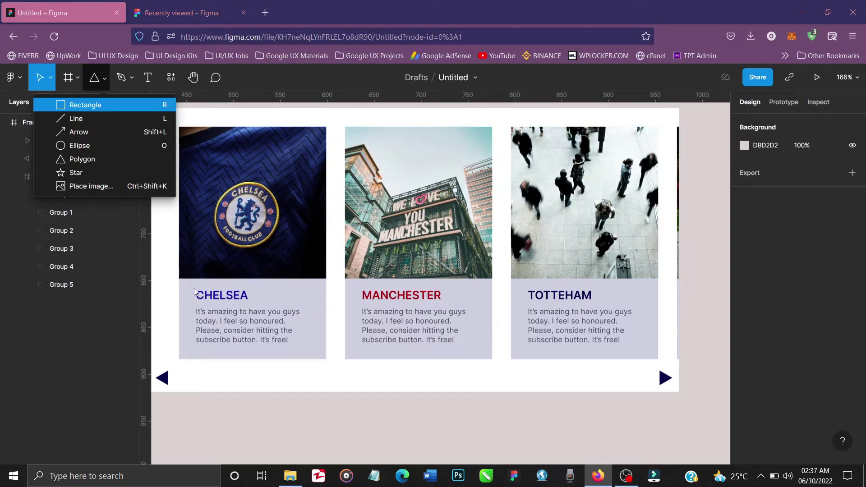
{"action": "key", "text": "r"}
{"action": "left_click_drag", "start_coordinate": [182, 375], "coordinate": [354, 387]}
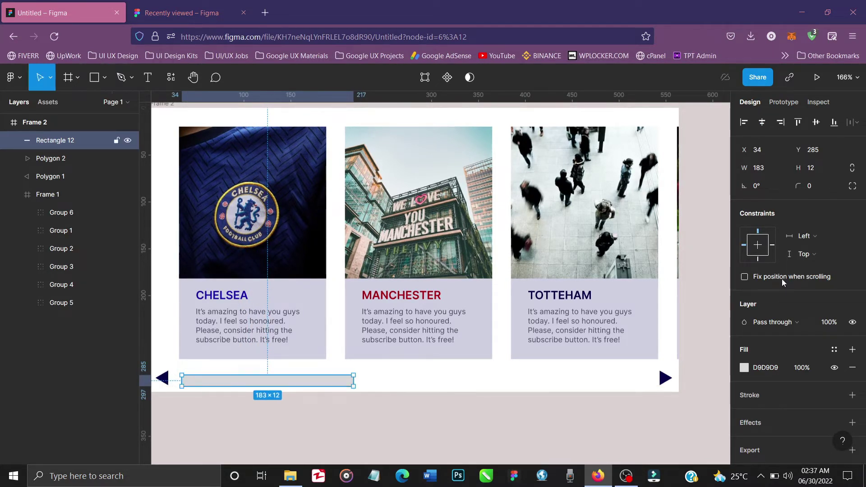
Give the bar an 8 px corner radius and a red AA050F fill.
{"action": "left_click", "coordinate": [812, 186]}
{"action": "type", "text": "8"}
{"action": "key", "text": "Return"}
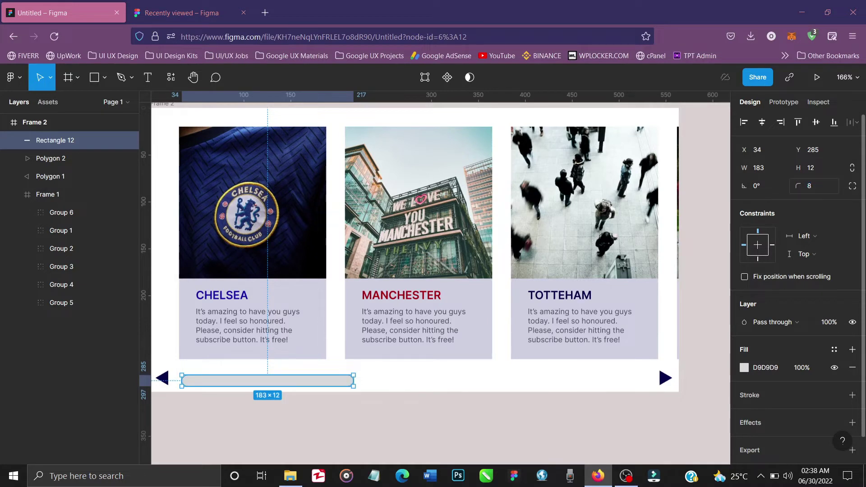
{"action": "left_click", "coordinate": [744, 368]}
{"action": "left_click", "coordinate": [651, 409]}
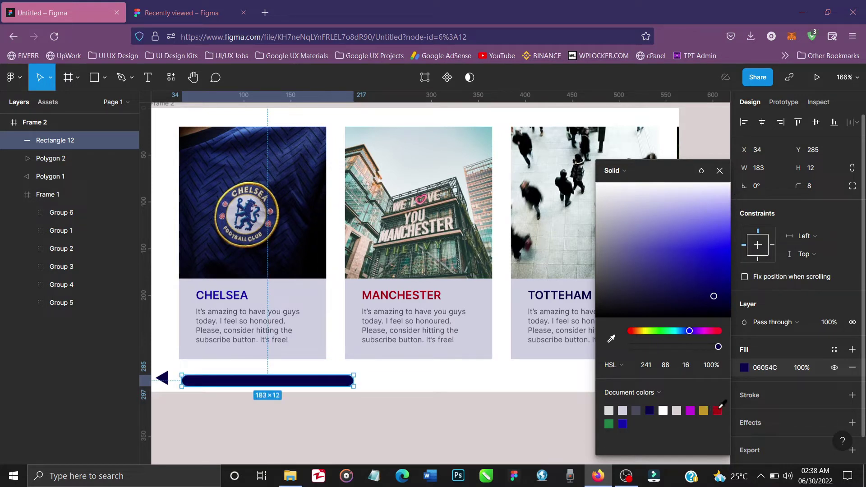
{"action": "left_click", "coordinate": [718, 410]}
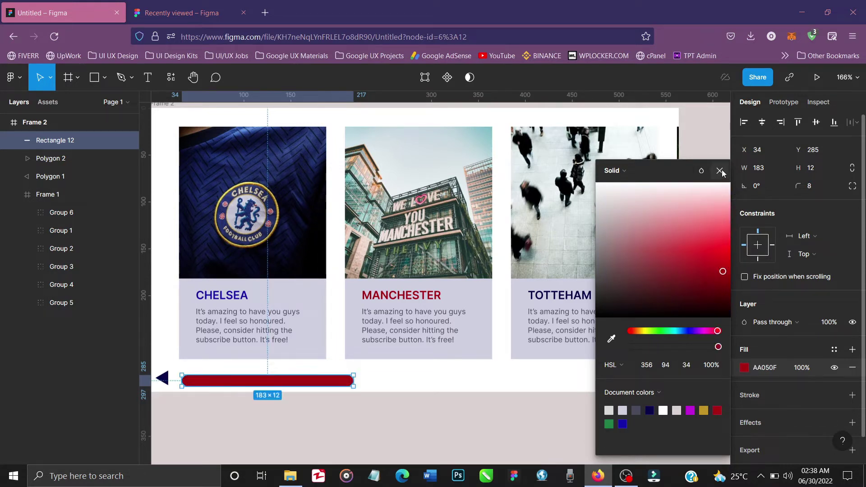
{"action": "left_click", "coordinate": [720, 171]}
Nudge the bar to X 31, Y 282, level with the arrows.
{"action": "key", "text": "shift+Up"}
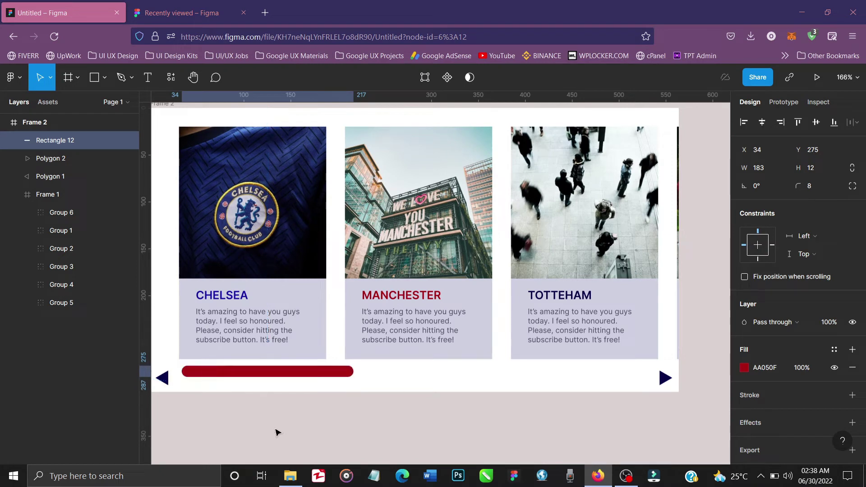
{"action": "key", "text": "Down"}
{"action": "key", "text": "Down"}
{"action": "key", "text": "Down"}
{"action": "key", "text": "Down"}
{"action": "key", "text": "Down"}
{"action": "key", "text": "Down"}
{"action": "key", "text": "Down"}
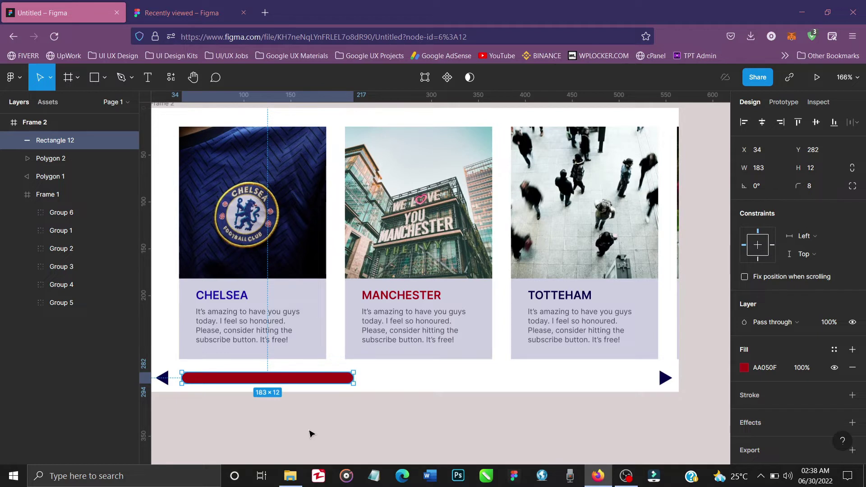
{"action": "key", "text": "Left"}
{"action": "key", "text": "Left"}
{"action": "key", "text": "Left"}
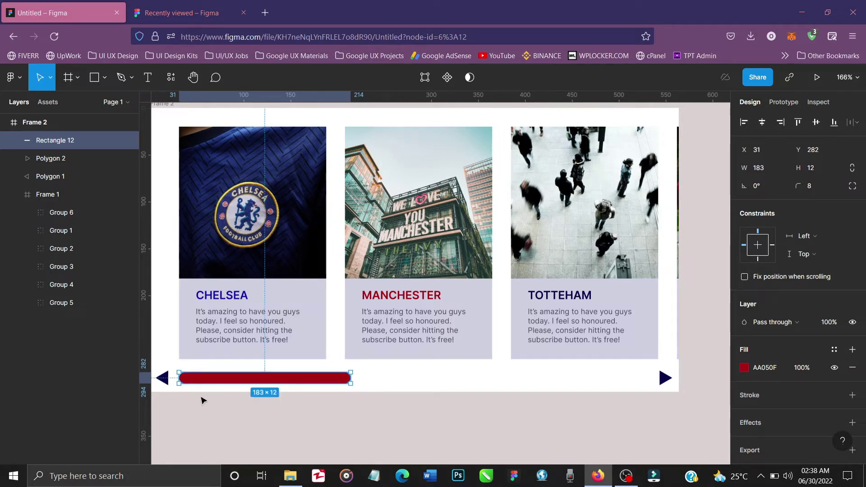
{"action": "left_click", "coordinate": [164, 381]}
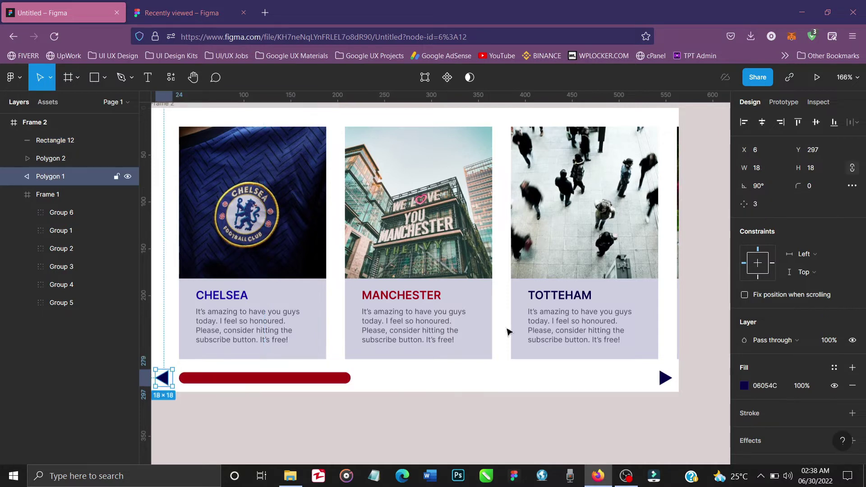
Fill Polygon 1 and Polygon 2 with the red AA050F document colour.
{"action": "left_click", "coordinate": [744, 386]}
{"action": "left_click", "coordinate": [678, 410]}
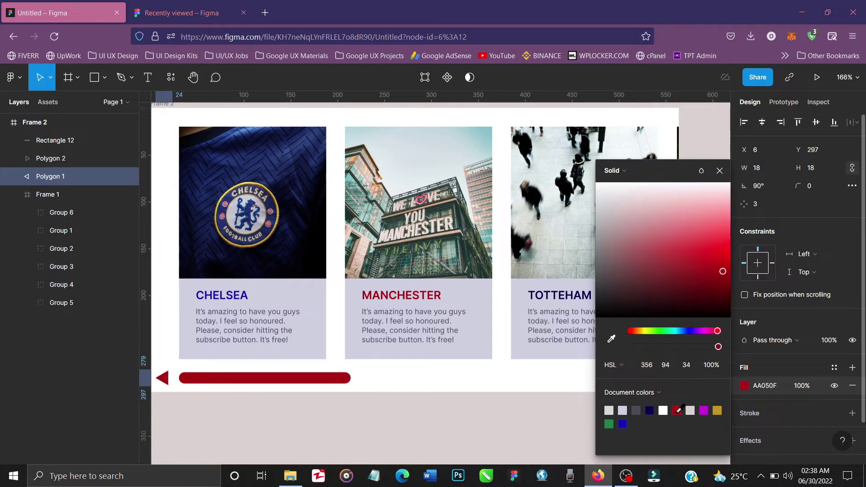
{"action": "key", "text": "Escape"}
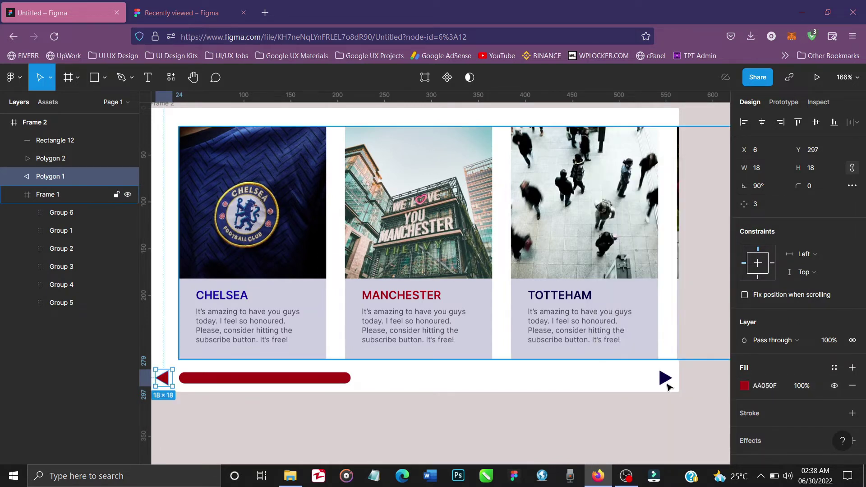
{"action": "left_click", "coordinate": [670, 383]}
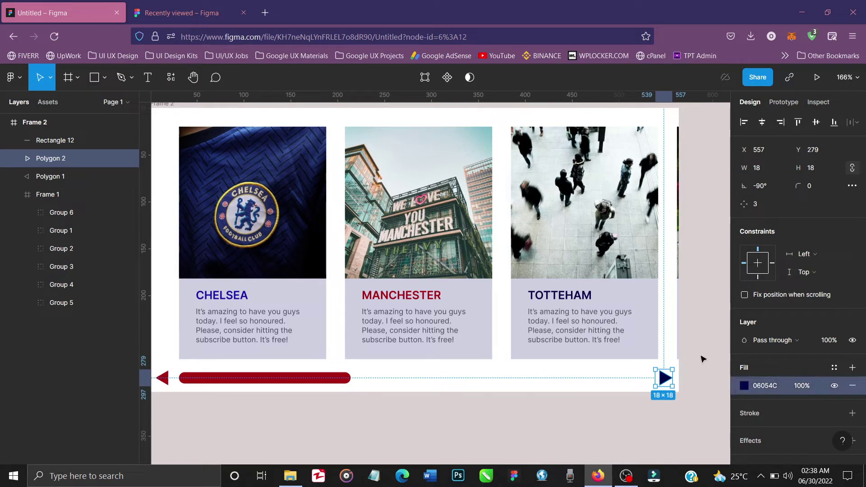
{"action": "left_click", "coordinate": [745, 386]}
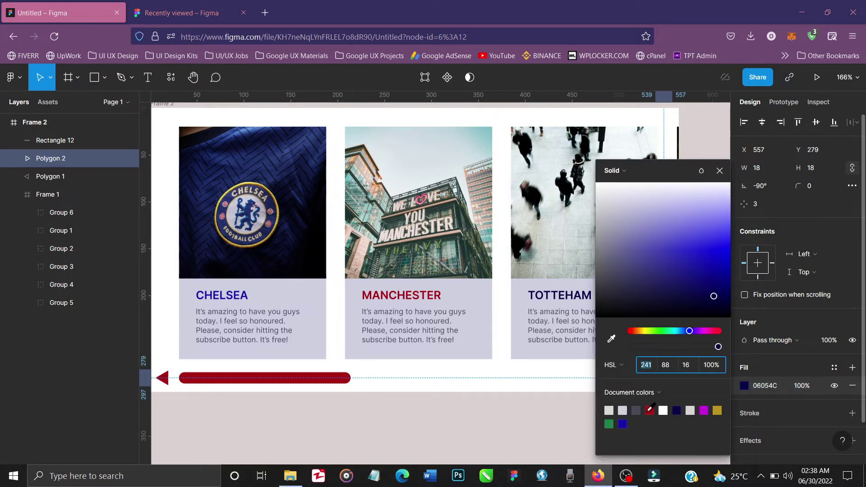
{"action": "left_click", "coordinate": [650, 409]}
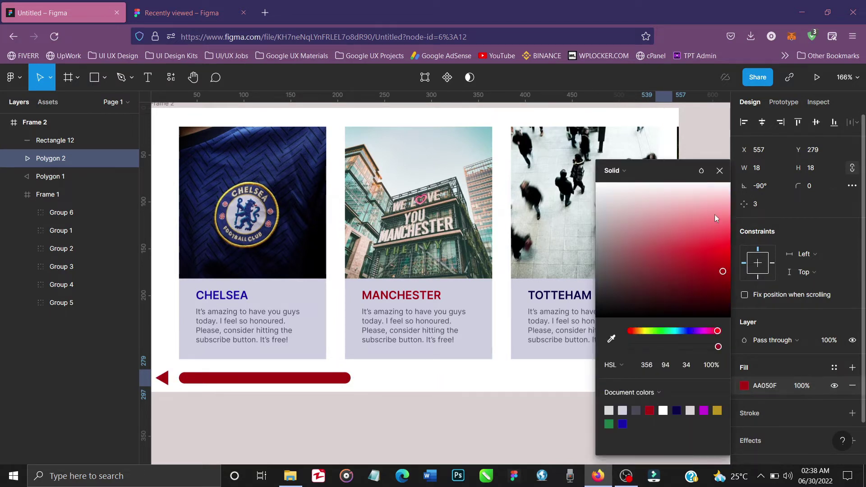
{"action": "left_click", "coordinate": [719, 171]}
{"action": "left_click", "coordinate": [560, 414]}
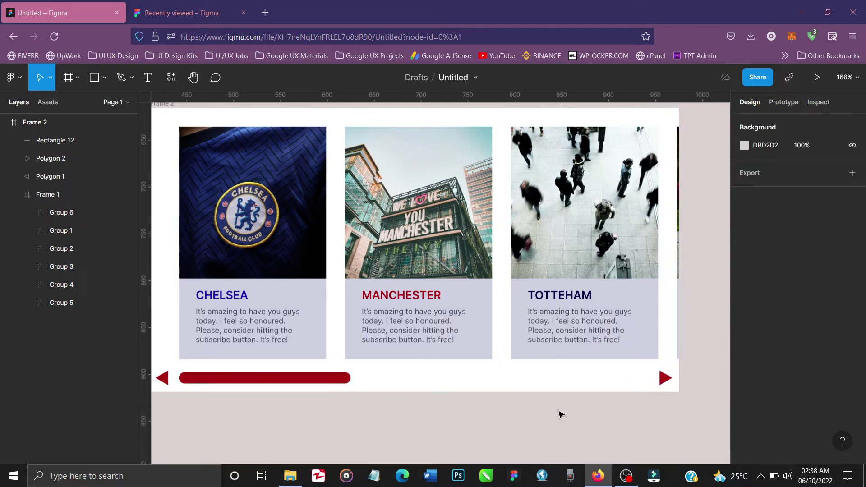
Duplicate Frame 2 as Frame 3.
{"action": "scroll", "coordinate": [559, 414], "scroll_direction": "down", "scroll_amount": 3}
{"action": "scroll", "coordinate": [559, 414], "scroll_direction": "right", "scroll_amount": 3}
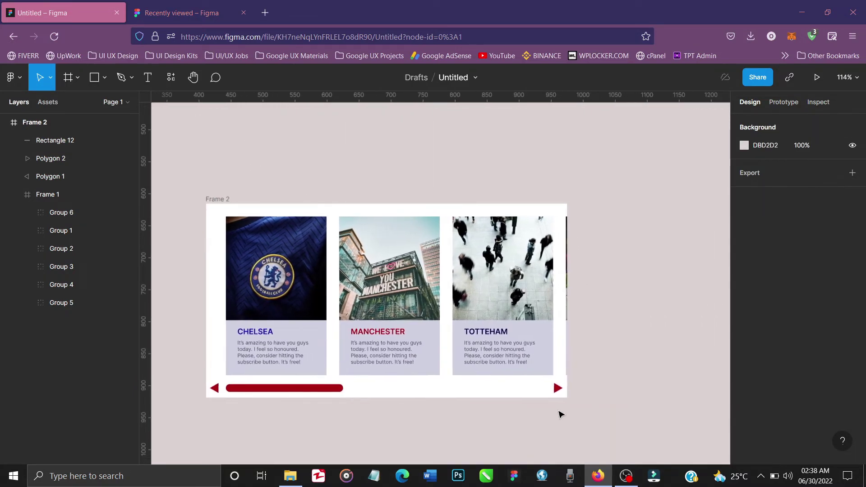
{"action": "left_click", "coordinate": [207, 203]}
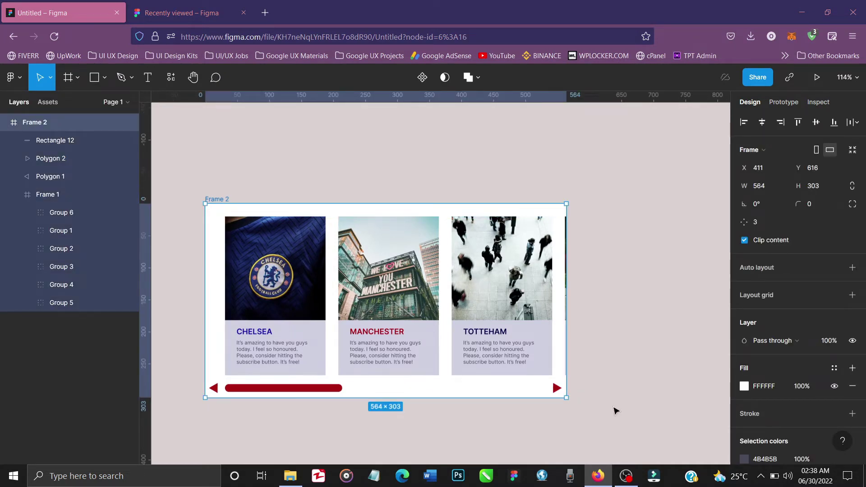
{"action": "key", "text": "ctrl+d"}
Move Frame 3's red scroll bar right to the end of its track.
{"action": "scroll", "coordinate": [616, 411], "scroll_direction": "down", "scroll_amount": 5}
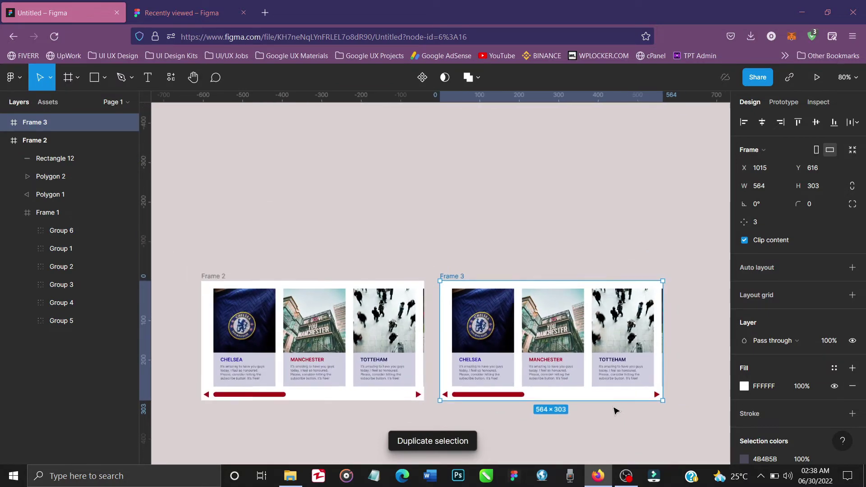
{"action": "left_click", "coordinate": [507, 395]}
{"action": "left_click", "coordinate": [509, 448]}
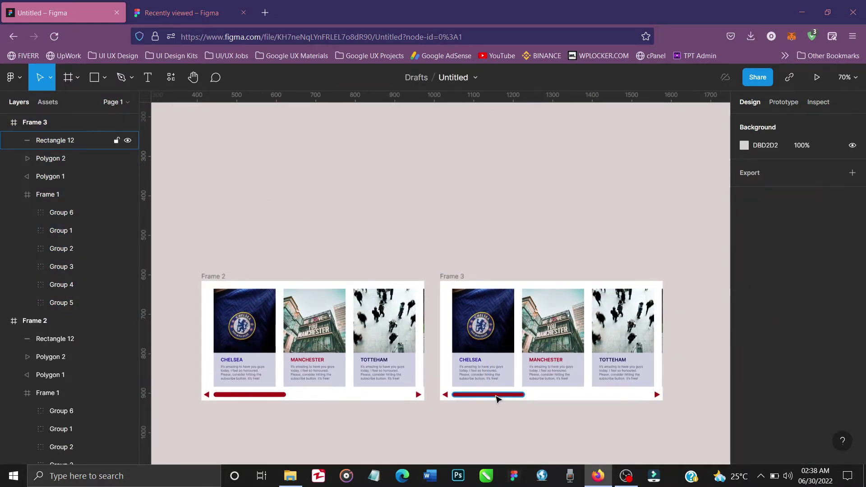
{"action": "left_click", "coordinate": [496, 395]}
{"action": "key", "text": "shift+Right"}
{"action": "key", "text": "shift+Right"}
{"action": "key", "text": "shift+Right"}
{"action": "key", "text": "shift+Right"}
{"action": "key", "text": "shift+Right"}
{"action": "key", "text": "shift+Right"}
{"action": "key", "text": "shift+Right"}
{"action": "key", "text": "shift+Right"}
{"action": "key", "text": "shift+Right"}
{"action": "key", "text": "shift+Right"}
{"action": "key", "text": "shift+Right"}
{"action": "key", "text": "shift+Right"}
{"action": "key", "text": "shift+Right"}
{"action": "key", "text": "shift+Right"}
{"action": "key", "text": "shift+Right"}
{"action": "key", "text": "shift+Right"}
{"action": "key", "text": "shift+Right"}
{"action": "key", "text": "shift+Right"}
{"action": "key", "text": "shift+Right"}
{"action": "key", "text": "shift+Right"}
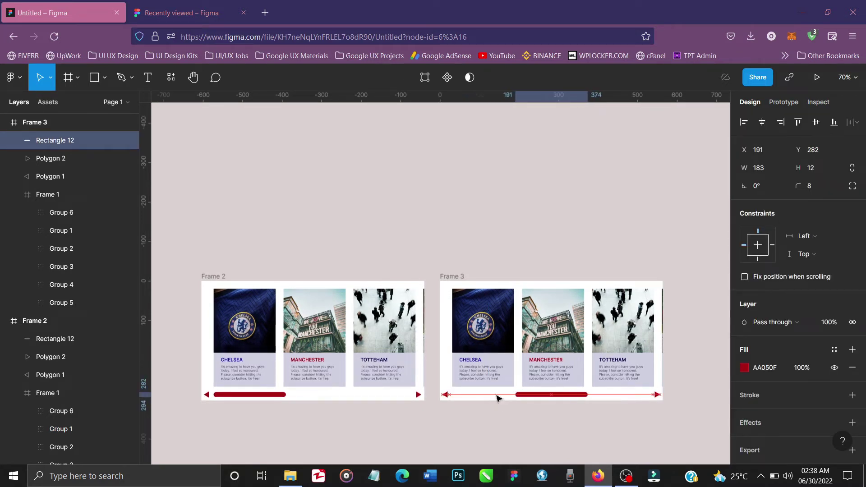
{"action": "key", "text": "shift+Right"}
{"action": "key", "text": "shift+Right"}
{"action": "key", "text": "shift+Right"}
{"action": "key", "text": "shift+Right"}
{"action": "key", "text": "shift+Right"}
{"action": "key", "text": "shift+Right"}
{"action": "key", "text": "shift+Right"}
{"action": "key", "text": "shift+Right"}
{"action": "key", "text": "shift+Right"}
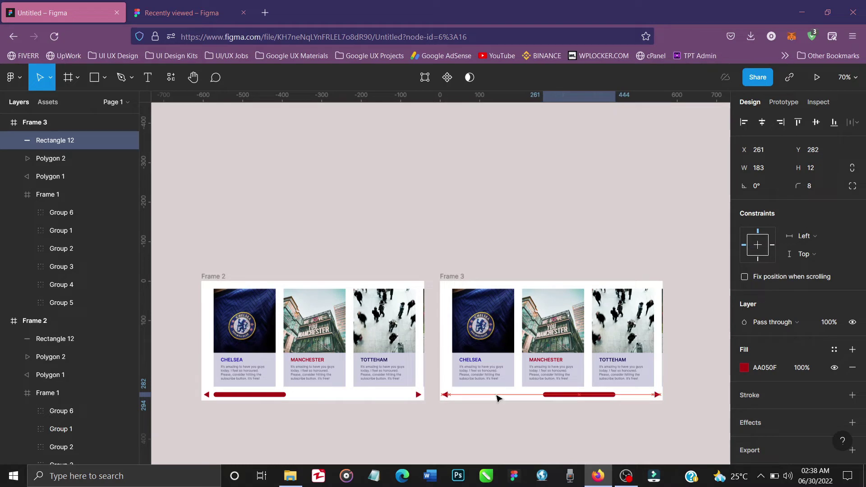
{"action": "key", "text": "shift+Right"}
{"action": "key", "text": "shift+Right"}
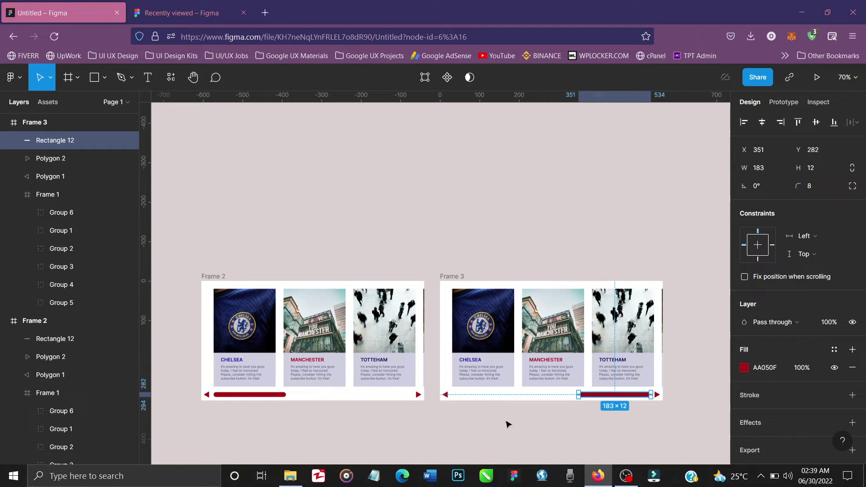
Shift Frame 3's card row left to X -510, showing New Castle, Real Madrid and Liverpool.
{"action": "left_click", "coordinate": [457, 288]}
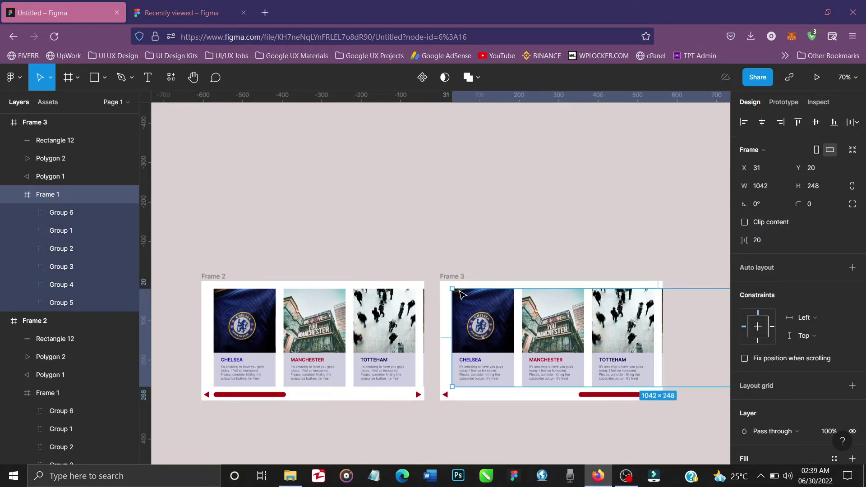
{"action": "key", "text": "shift+Left"}
{"action": "key", "text": "shift+Left"}
{"action": "key", "text": "shift+Left"}
{"action": "key", "text": "shift+Left"}
{"action": "key", "text": "shift+Left"}
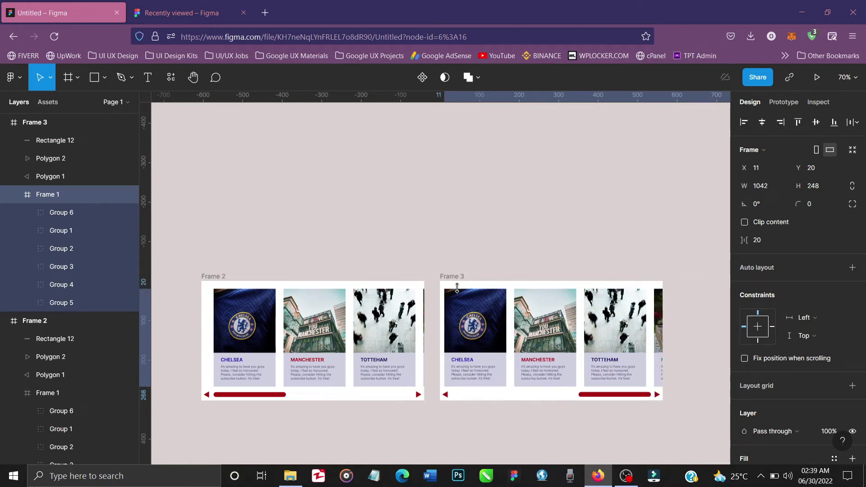
{"action": "key", "text": "shift+Left"}
{"action": "key", "text": "shift+Left"}
{"action": "key", "text": "shift+Left"}
{"action": "key", "text": "shift+Left"}
{"action": "key", "text": "shift+Left"}
{"action": "key", "text": "shift+Left"}
{"action": "key", "text": "shift+Left"}
{"action": "key", "text": "shift+Left"}
{"action": "key", "text": "shift+Left"}
{"action": "key", "text": "shift+Left"}
{"action": "key", "text": "shift+Left"}
{"action": "key", "text": "shift+Left"}
{"action": "key", "text": "shift+Left"}
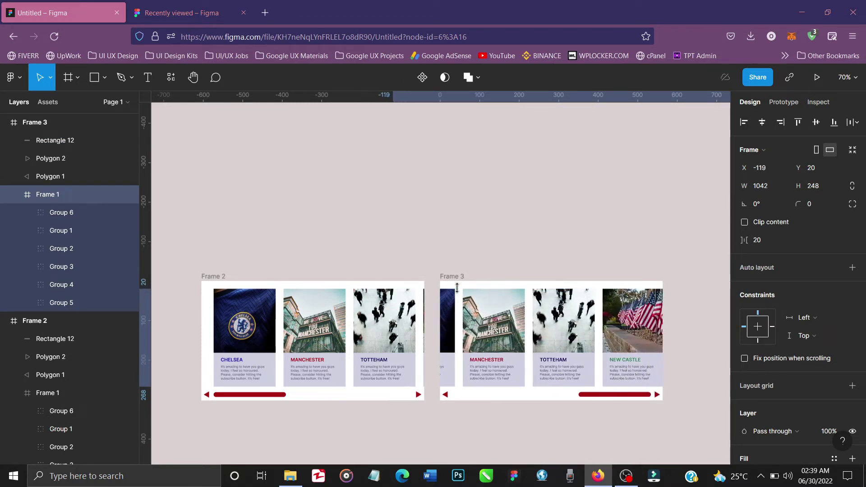
{"action": "key", "text": "shift+Left"}
{"action": "key", "text": "shift+Left"}
{"action": "key", "text": "shift+Left"}
{"action": "key", "text": "shift+Left"}
{"action": "key", "text": "shift+Left"}
{"action": "key", "text": "shift+Left"}
{"action": "key", "text": "shift+Left"}
{"action": "key", "text": "shift+Left"}
{"action": "key", "text": "shift+Left"}
{"action": "key", "text": "shift+Left"}
{"action": "key", "text": "shift+Left"}
{"action": "key", "text": "shift+Left"}
{"action": "key", "text": "shift+Left"}
{"action": "key", "text": "shift+Left"}
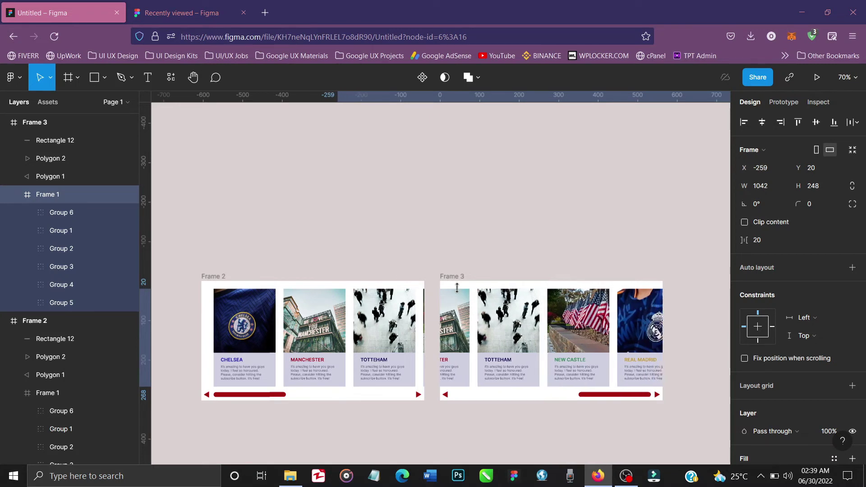
{"action": "key", "text": "shift+Left"}
{"action": "key", "text": "shift+Left"}
{"action": "key", "text": "shift+Left"}
{"action": "key", "text": "shift+Left"}
{"action": "key", "text": "shift+Left"}
{"action": "key", "text": "shift+Left"}
{"action": "key", "text": "shift+Left"}
{"action": "key", "text": "shift+Left"}
{"action": "key", "text": "shift+Left"}
{"action": "key", "text": "shift+Left"}
{"action": "key", "text": "shift+Left"}
{"action": "key", "text": "shift+Left"}
{"action": "key", "text": "shift+Left"}
{"action": "key", "text": "shift+Left"}
{"action": "key", "text": "shift+Left"}
{"action": "key", "text": "shift+Left"}
{"action": "key", "text": "shift+Left"}
{"action": "key", "text": "shift+Left"}
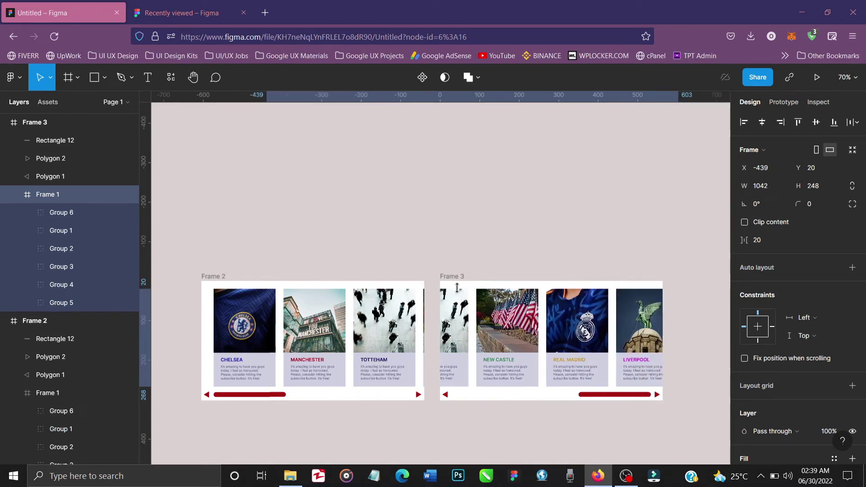
{"action": "key", "text": "shift+Left"}
{"action": "key", "text": "shift+Left"}
{"action": "key", "text": "shift+Left"}
{"action": "key", "text": "shift+Left"}
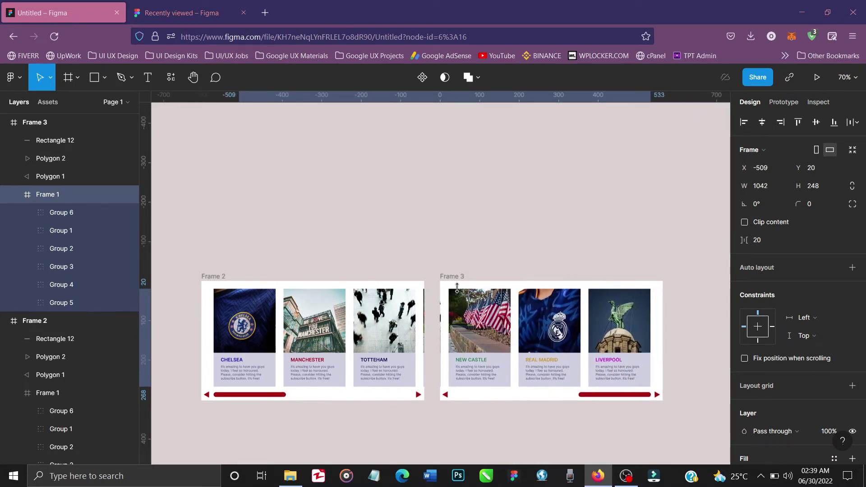
{"action": "key", "text": "Left"}
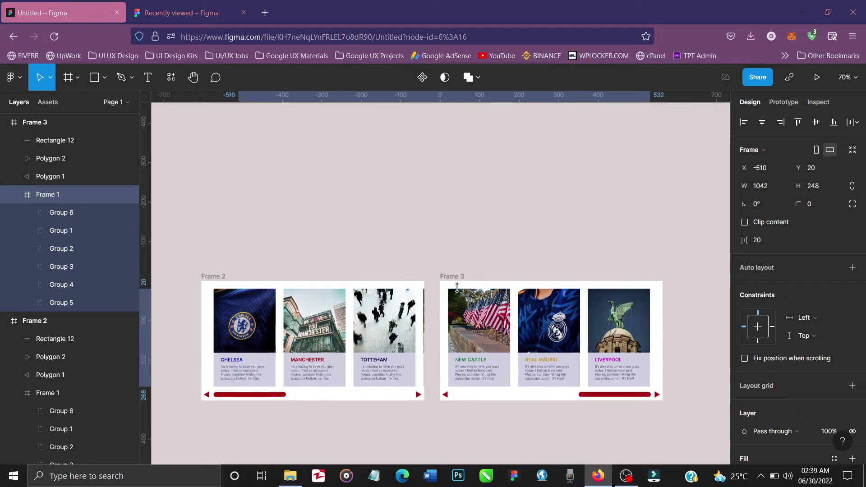
{"action": "scroll", "coordinate": [549, 433], "scroll_direction": "down", "scroll_amount": 3}
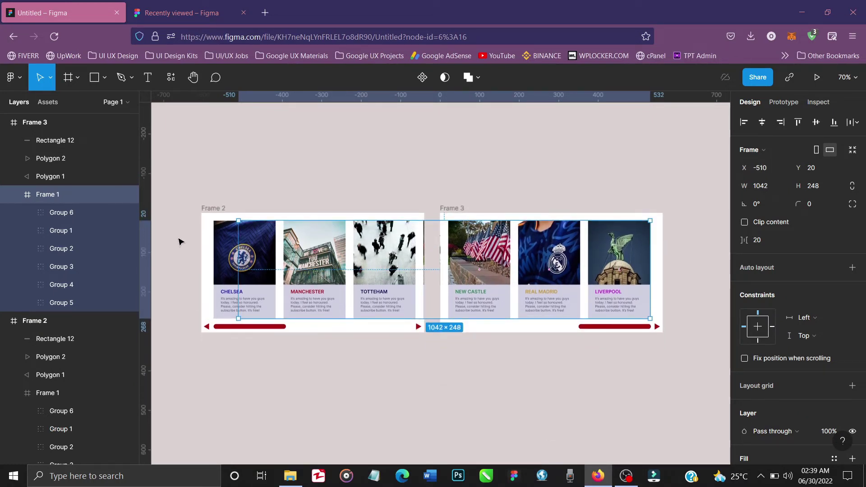
Collapse Frame 3 and Frame 2 in the layers panel.
{"action": "key", "text": "Escape"}
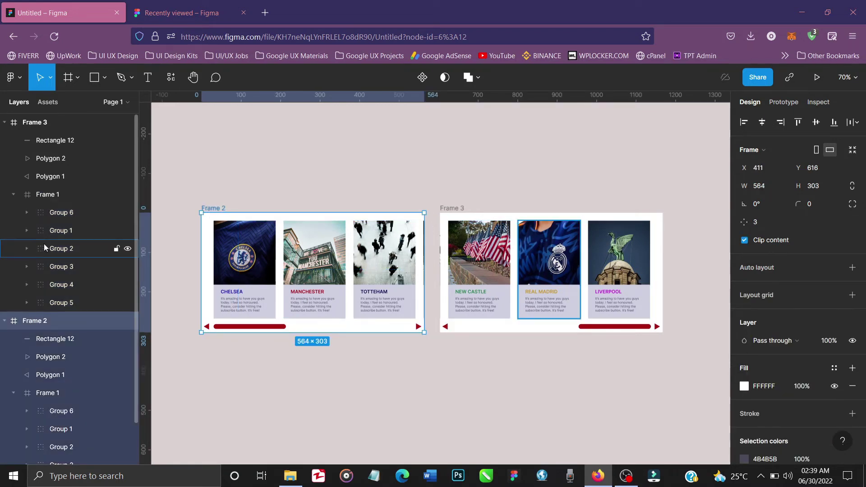
{"action": "left_click", "coordinate": [5, 123]}
{"action": "left_click", "coordinate": [4, 140]}
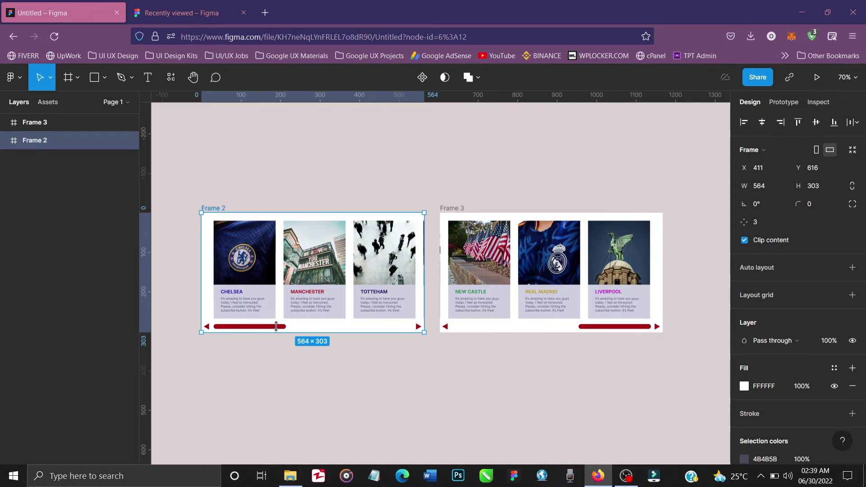
Link Frame 2's red bar to Frame 3 with an On drag trigger using Smart animate, Ease out, 300ms.
{"action": "left_click", "coordinate": [291, 180]}
{"action": "left_click", "coordinate": [274, 330]}
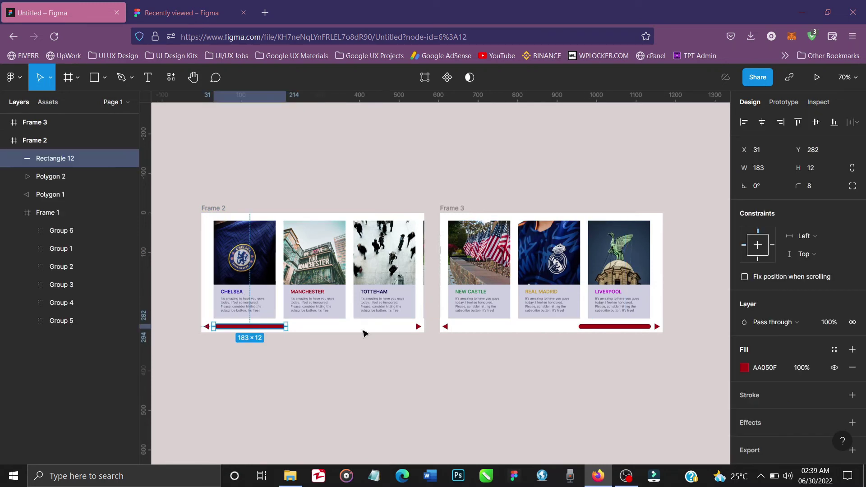
{"action": "left_click", "coordinate": [778, 106]}
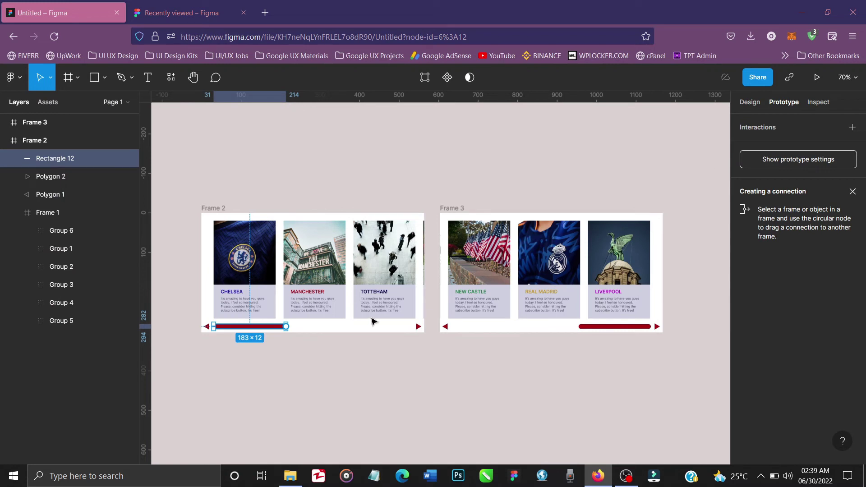
{"action": "left_click_drag", "start_coordinate": [286, 326], "coordinate": [450, 287]}
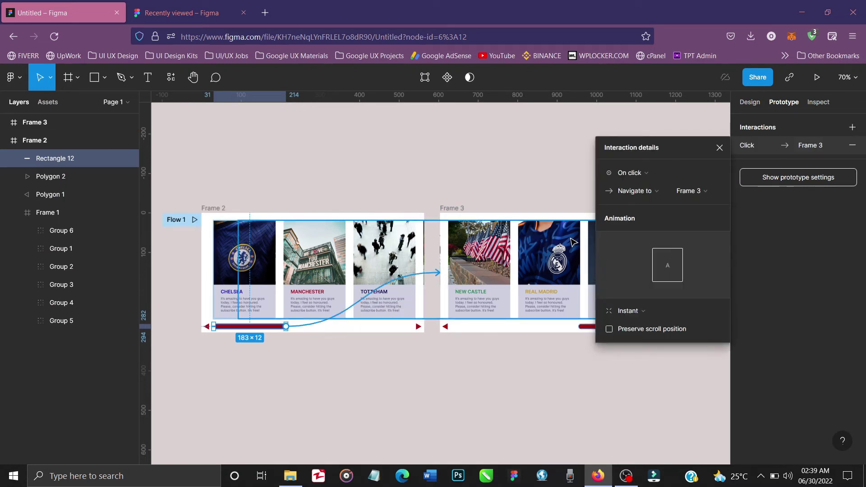
{"action": "left_click", "coordinate": [643, 174]}
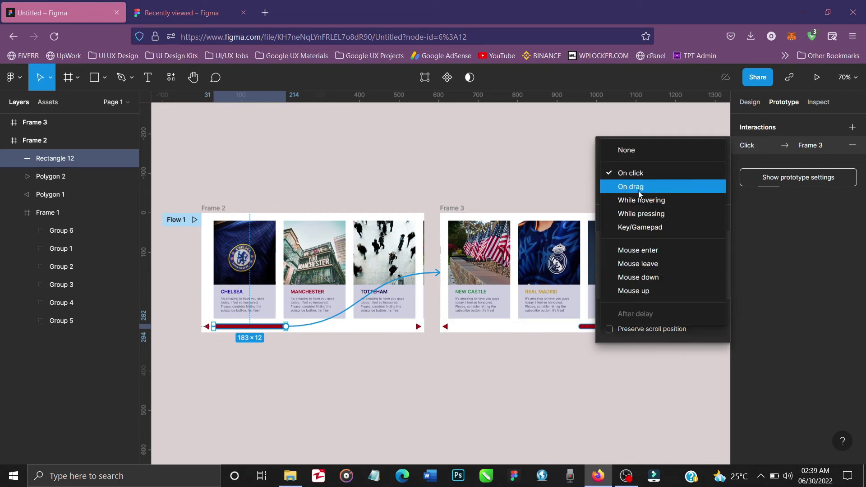
{"action": "left_click", "coordinate": [639, 189]}
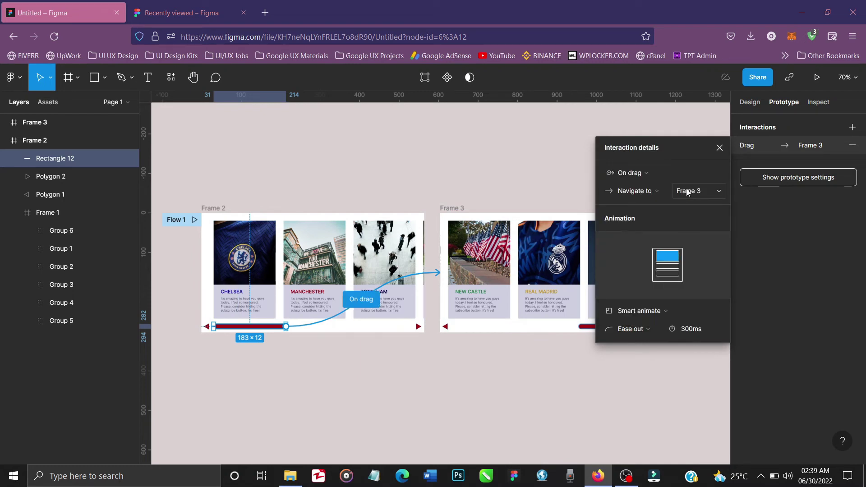
{"action": "left_click", "coordinate": [720, 149]}
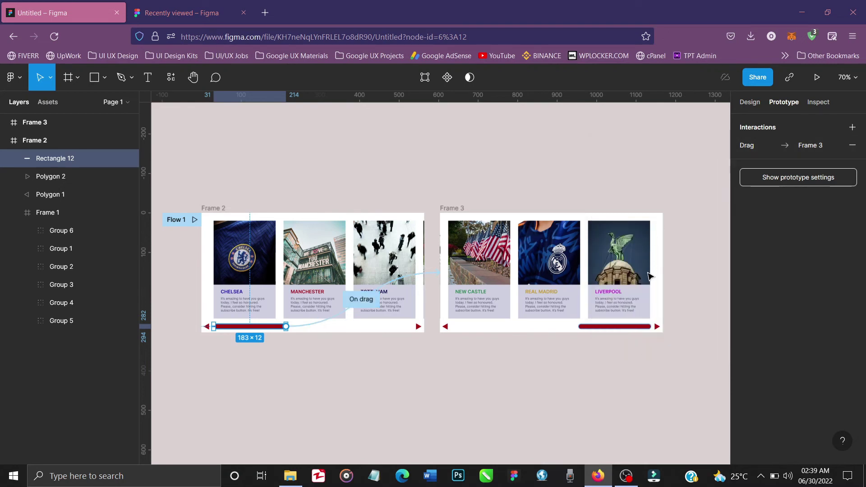
{"action": "left_click", "coordinate": [632, 327]}
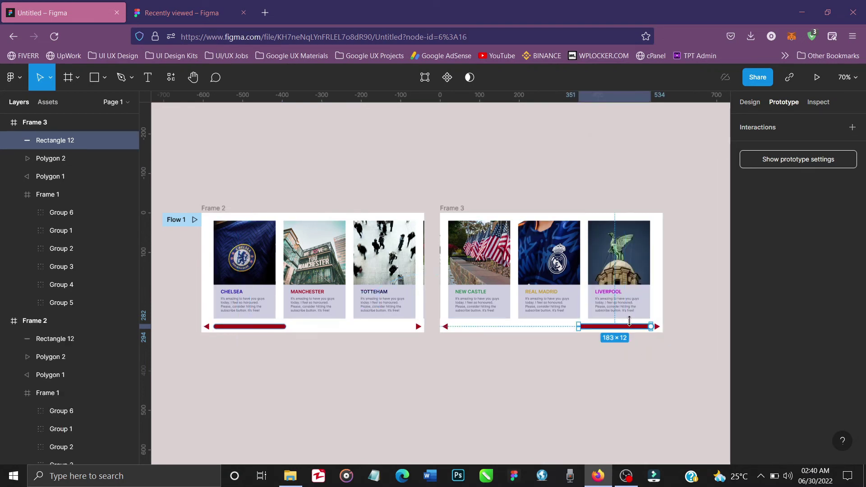
Connect Frame 3's red bar back to Frame 2 with an On drag Smart animate interaction.
{"action": "left_click_drag", "start_coordinate": [651, 327], "coordinate": [420, 291]}
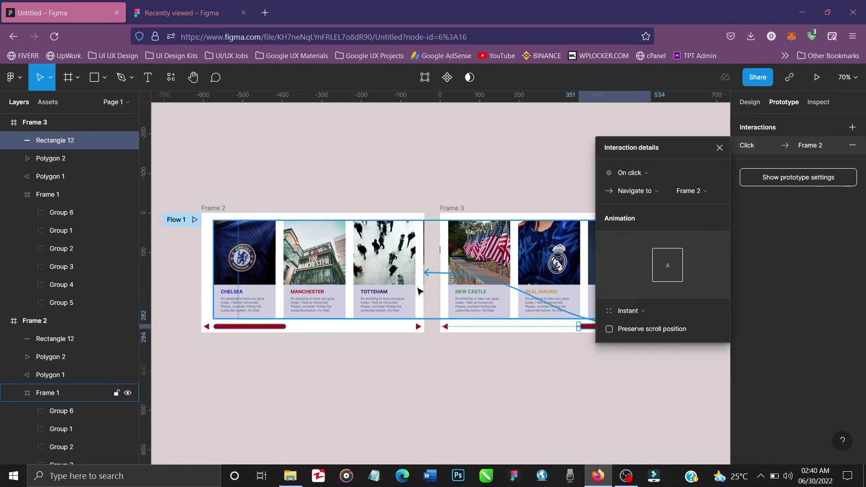
{"action": "left_click", "coordinate": [637, 174]}
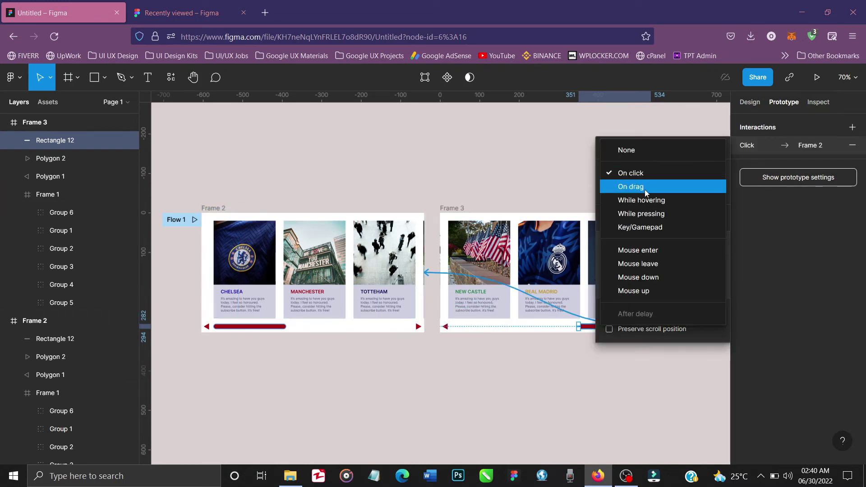
{"action": "left_click", "coordinate": [645, 188]}
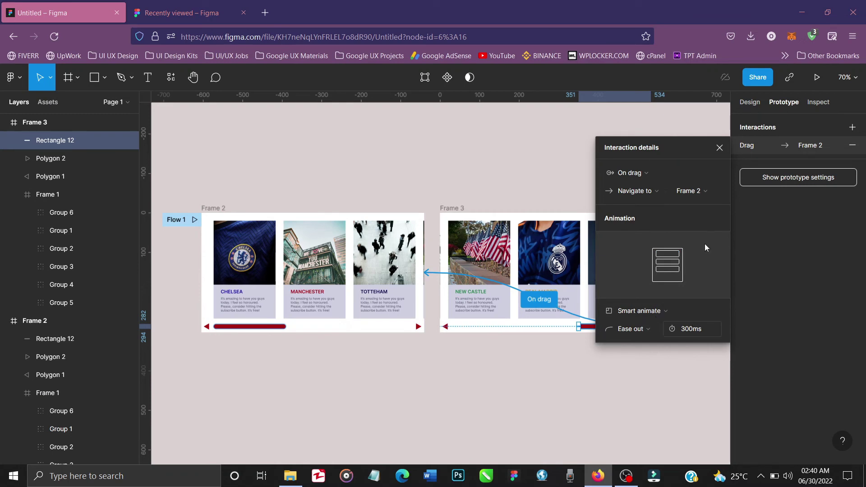
{"action": "left_click", "coordinate": [720, 148]}
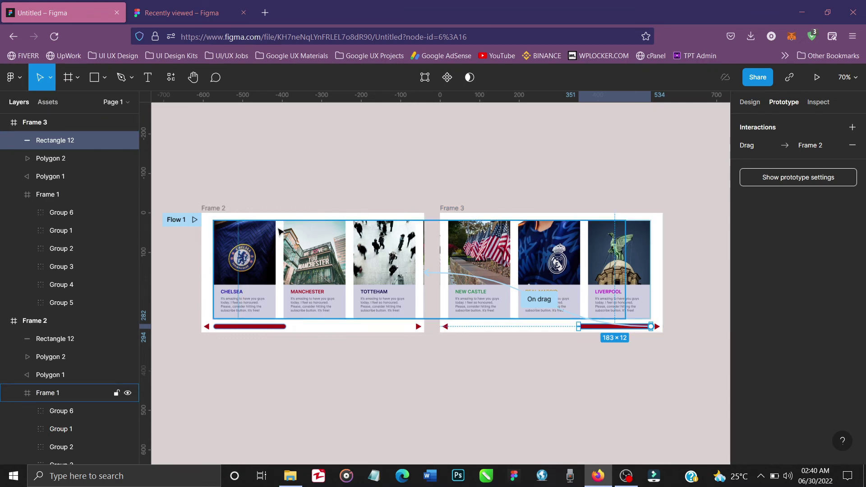
{"action": "left_click", "coordinate": [386, 381]}
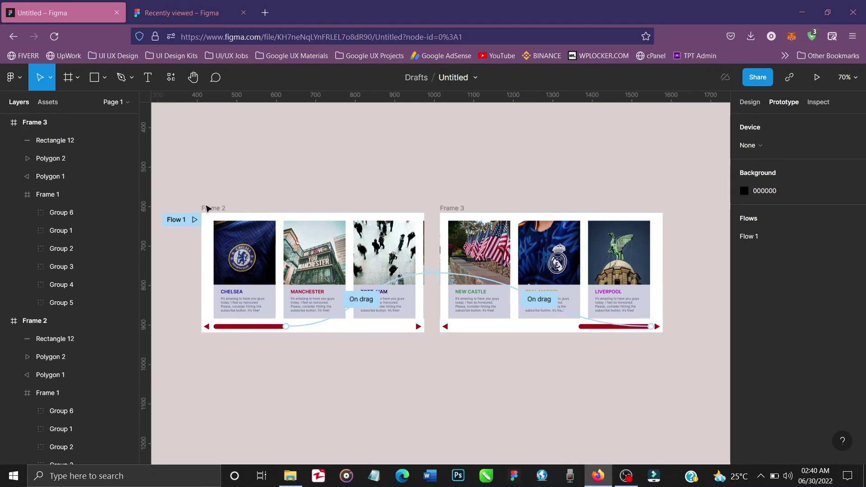
Present Flow 1 from Frame 2 and drag the red scroll bar left and right to slide the city cards.
{"action": "left_click", "coordinate": [188, 221]}
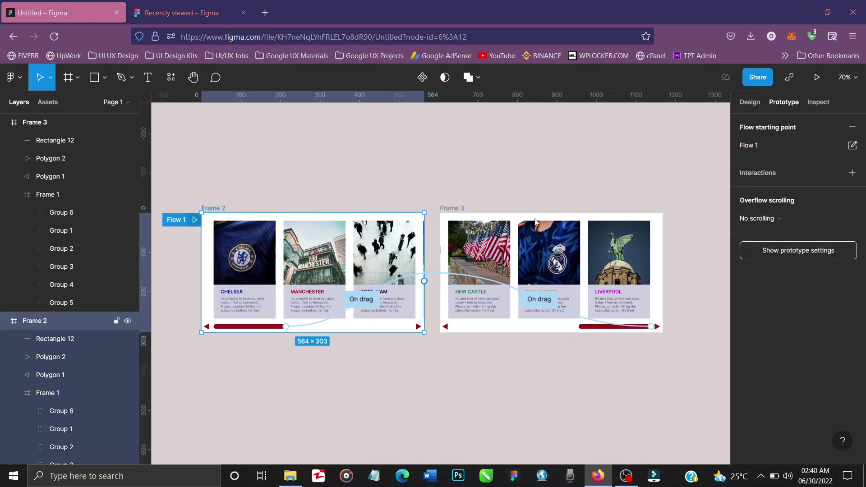
{"action": "left_click", "coordinate": [817, 78]}
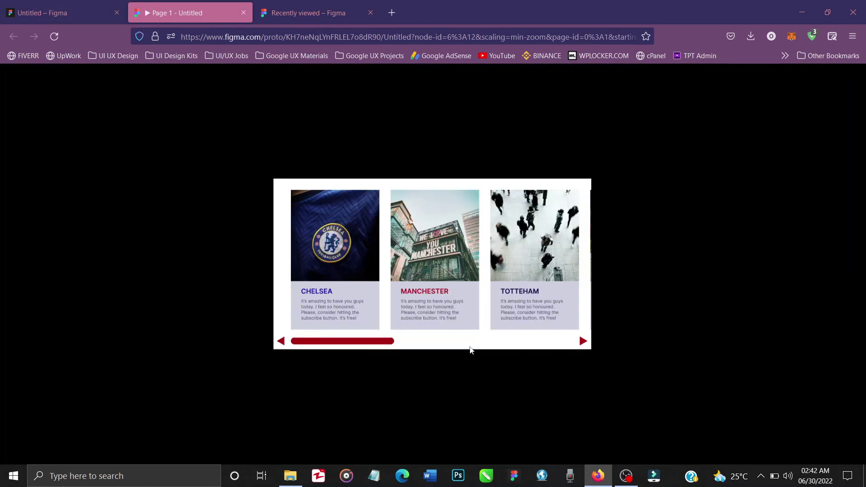
{"action": "left_click_drag", "start_coordinate": [369, 343], "coordinate": [322, 346]}
{"action": "left_click_drag", "start_coordinate": [378, 342], "coordinate": [577, 345]}
{"action": "left_click_drag", "start_coordinate": [510, 345], "coordinate": [560, 347]}
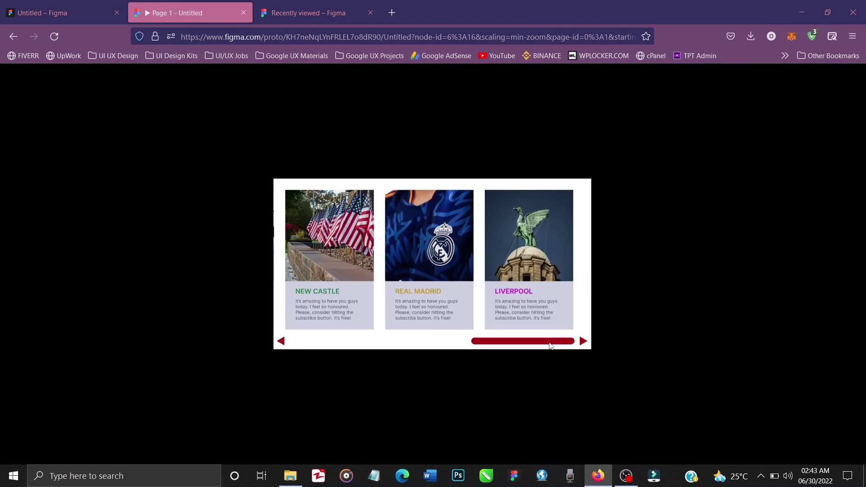
{"action": "left_click_drag", "start_coordinate": [414, 341], "coordinate": [332, 345]}
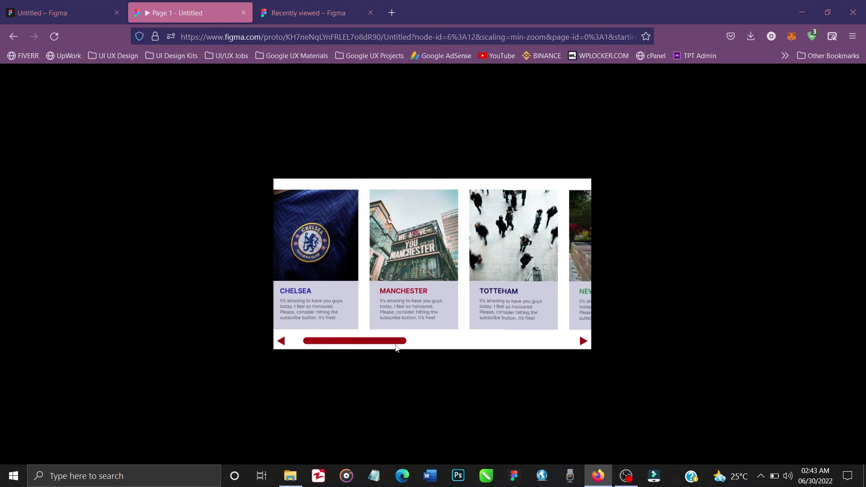